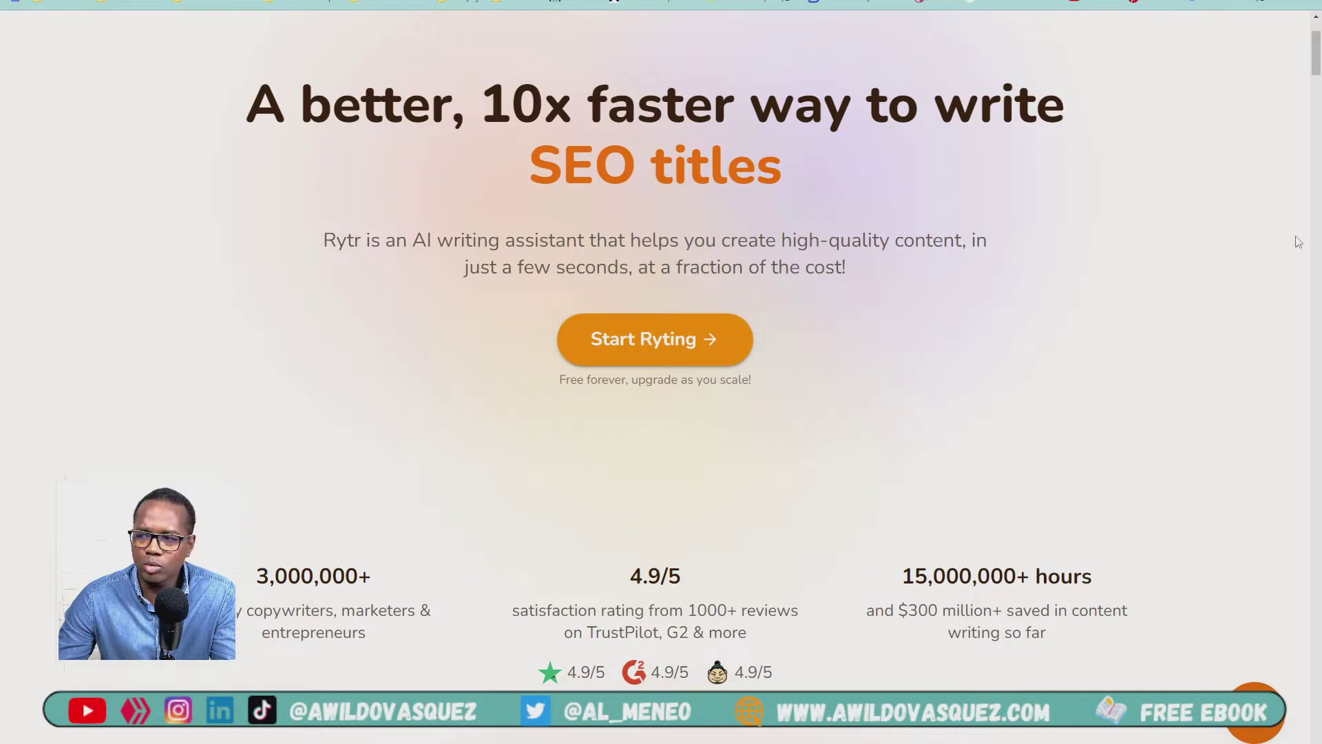
Compare the monthly character limits and prices of the Free, Saver and Unlimited plans
drag(1316, 55, 1260, 675)
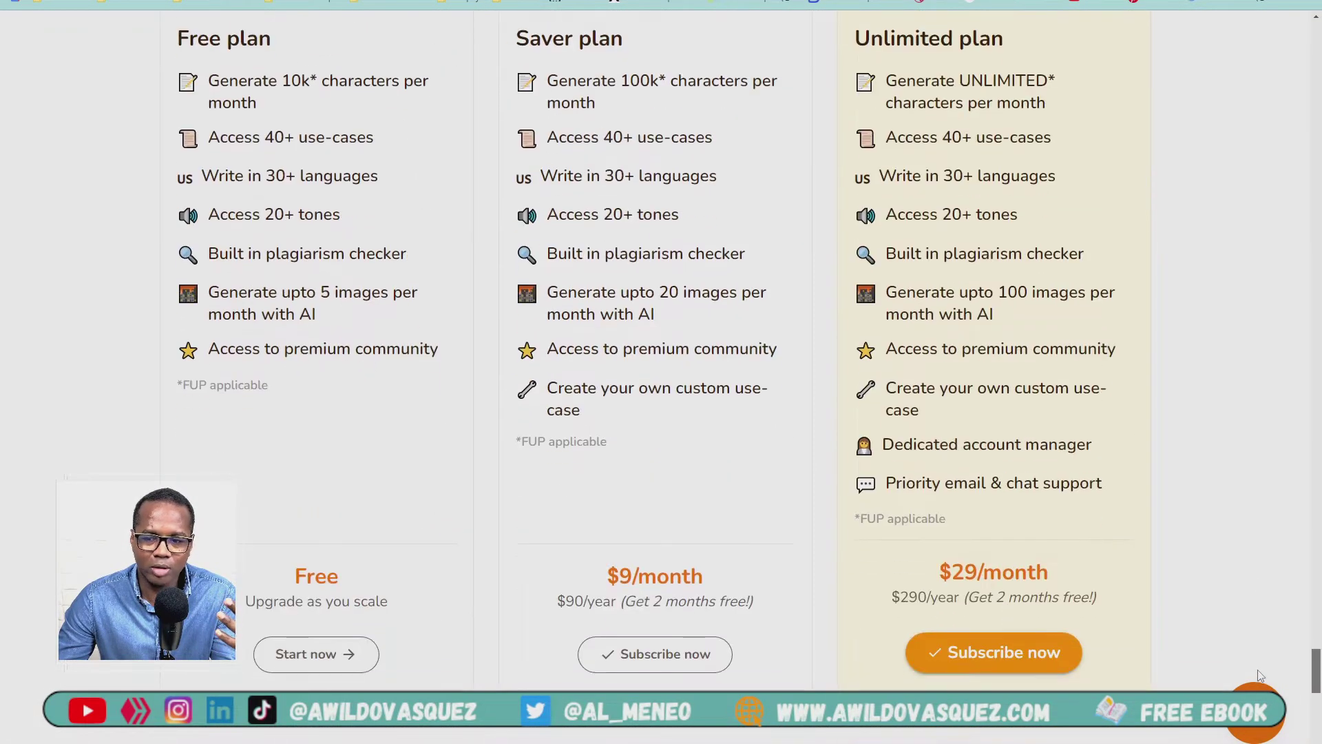
scroll(277, 136, up, 2)
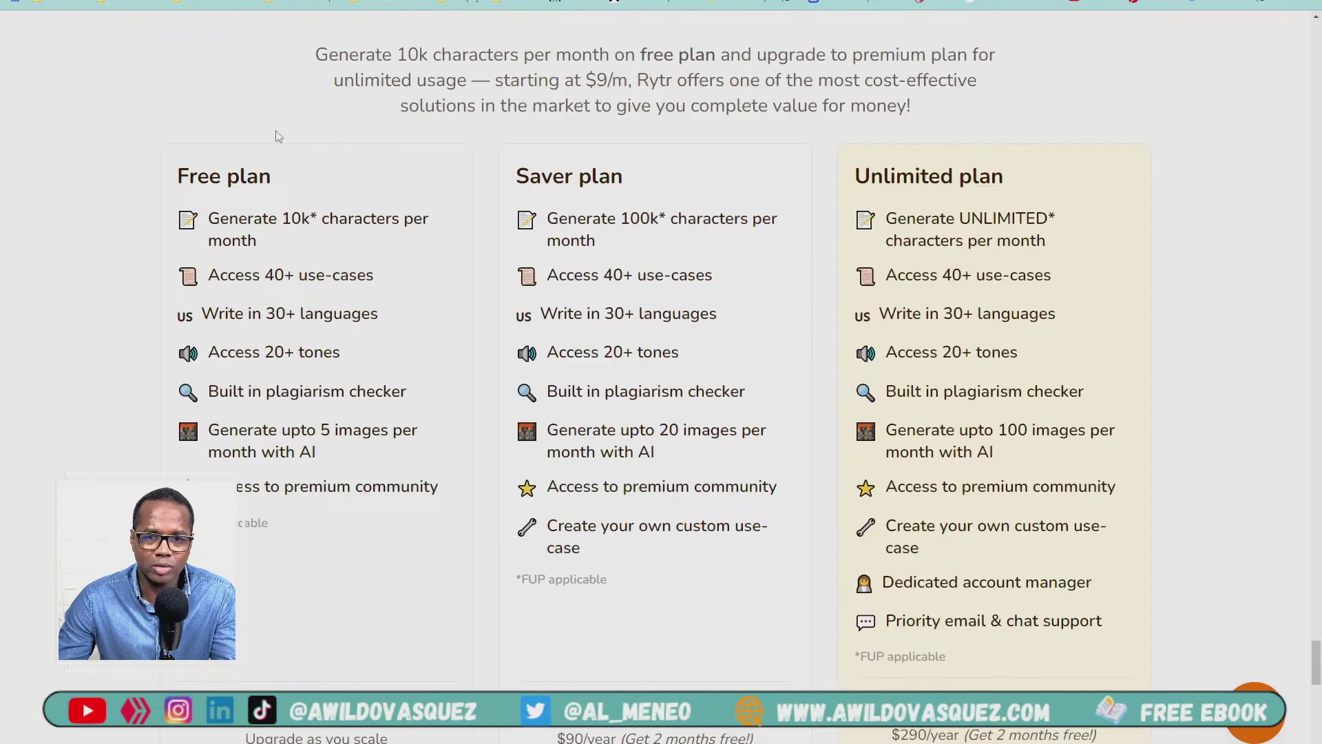
drag(178, 179, 313, 221)
click(312, 238)
scroll(298, 250, down, 1)
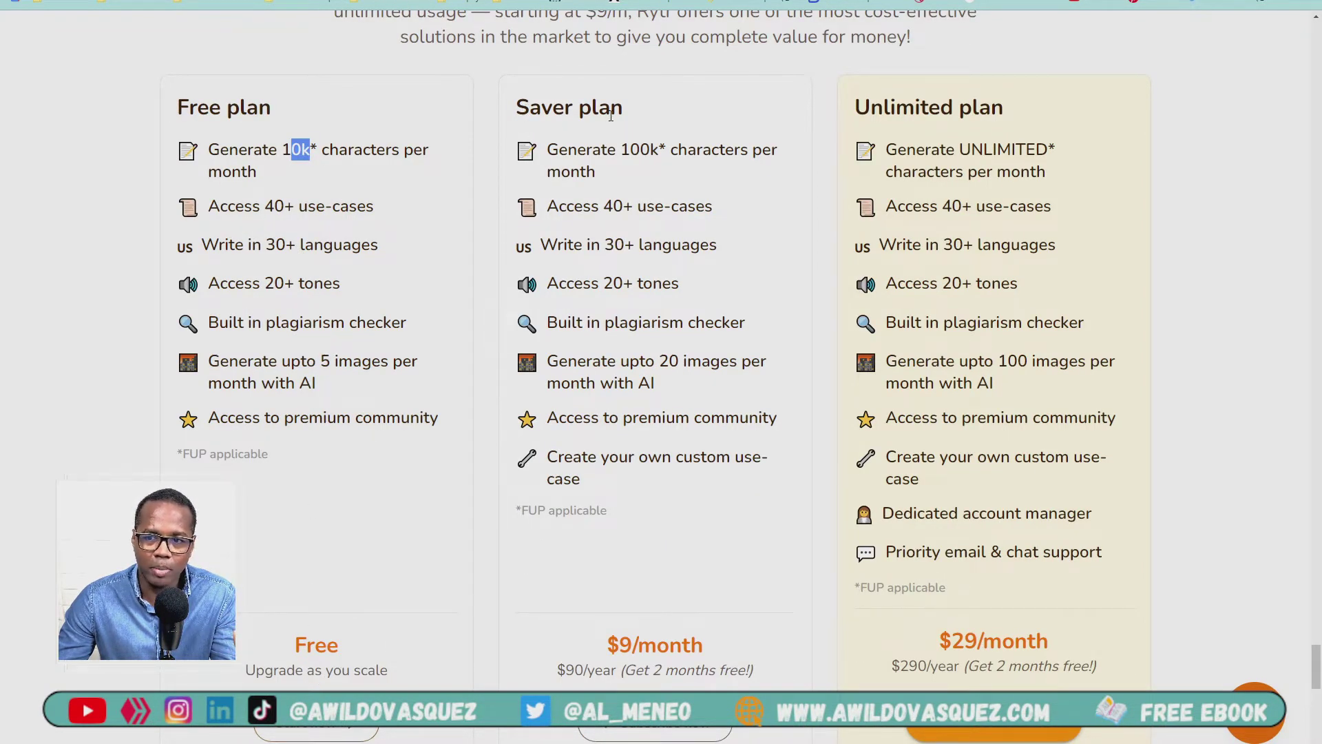
drag(610, 645, 711, 645)
drag(621, 149, 663, 150)
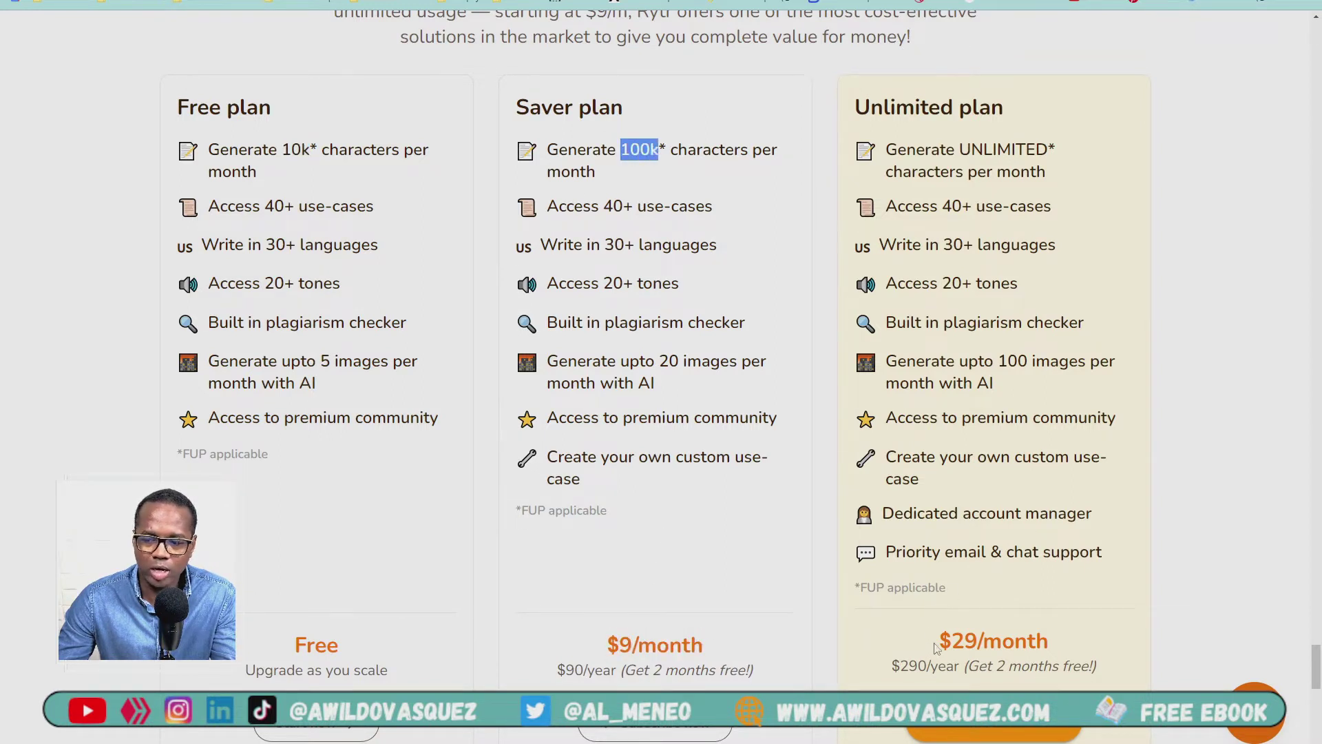
drag(935, 647, 1058, 639)
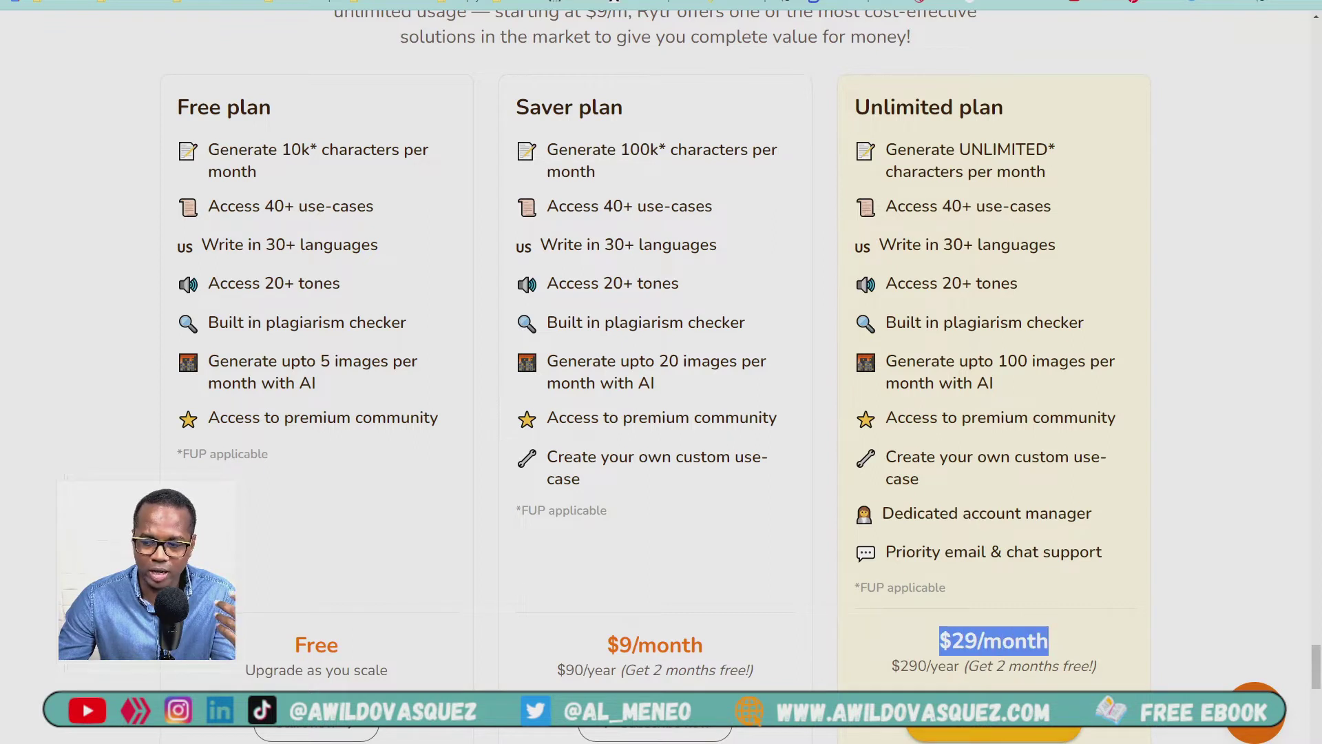
triple_click(975, 645)
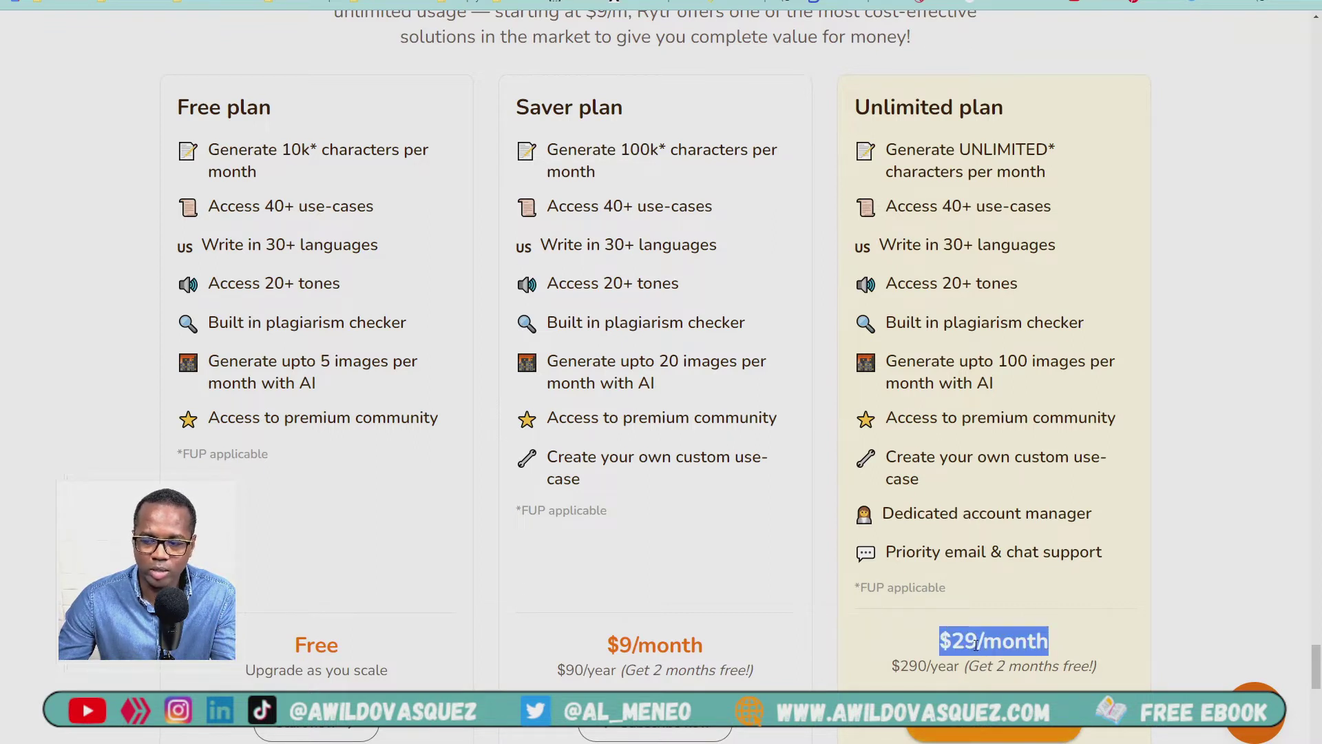
drag(967, 666, 1098, 666)
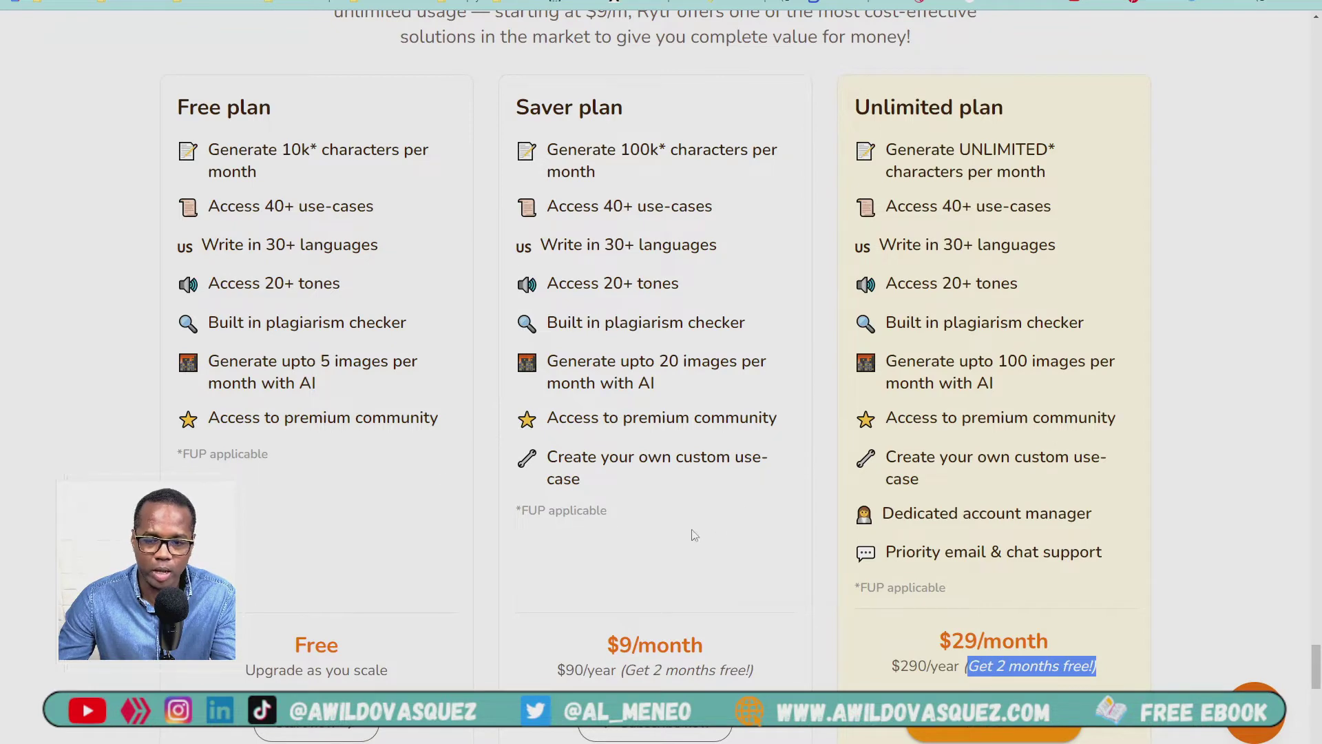
scroll(683, 462, down, 2)
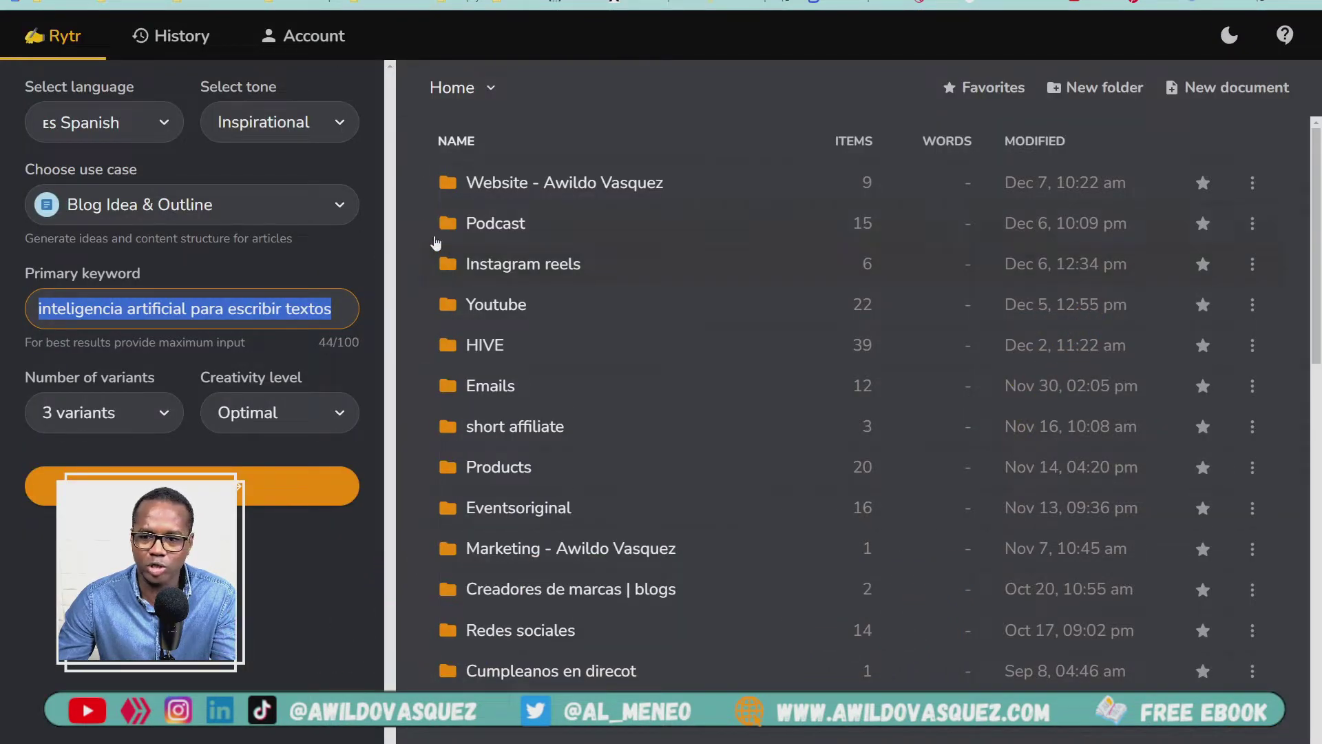
Review the available output languages and the full range of writing tones, leaving the current selections in place
triple_click(77, 315)
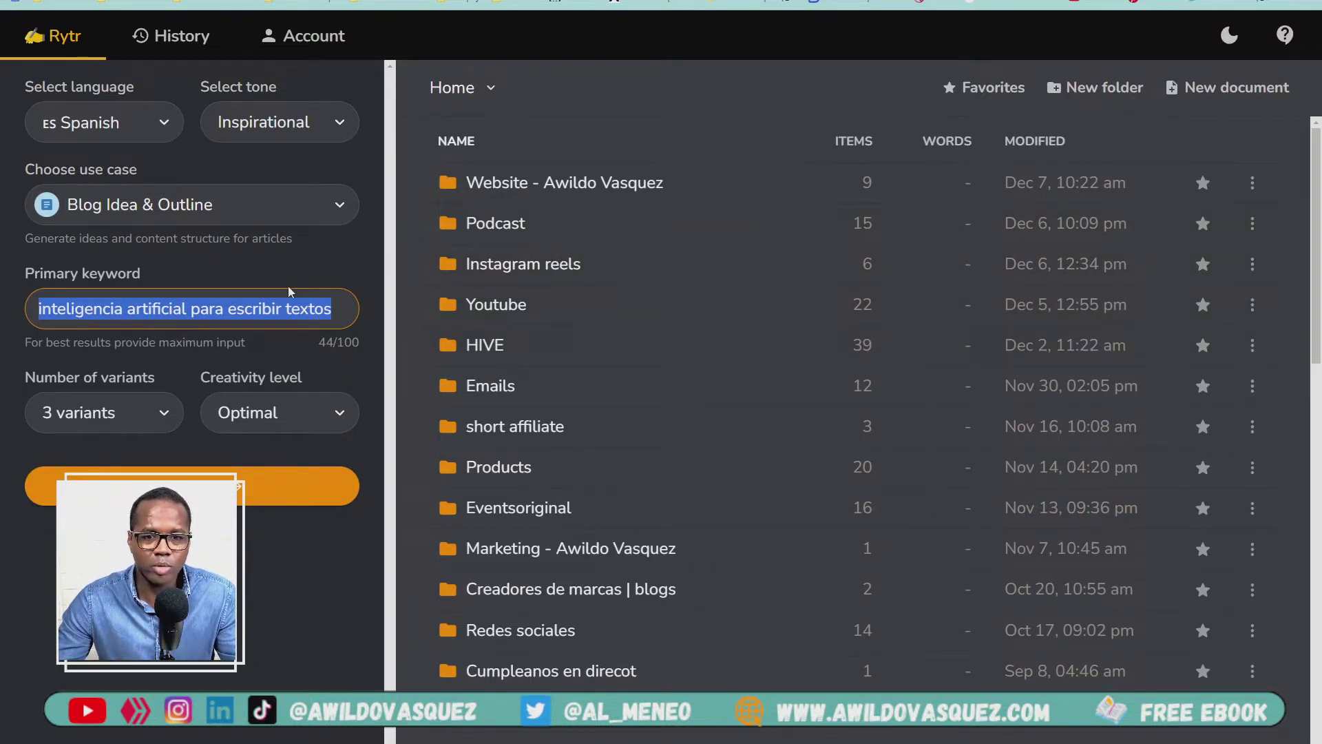
click(153, 137)
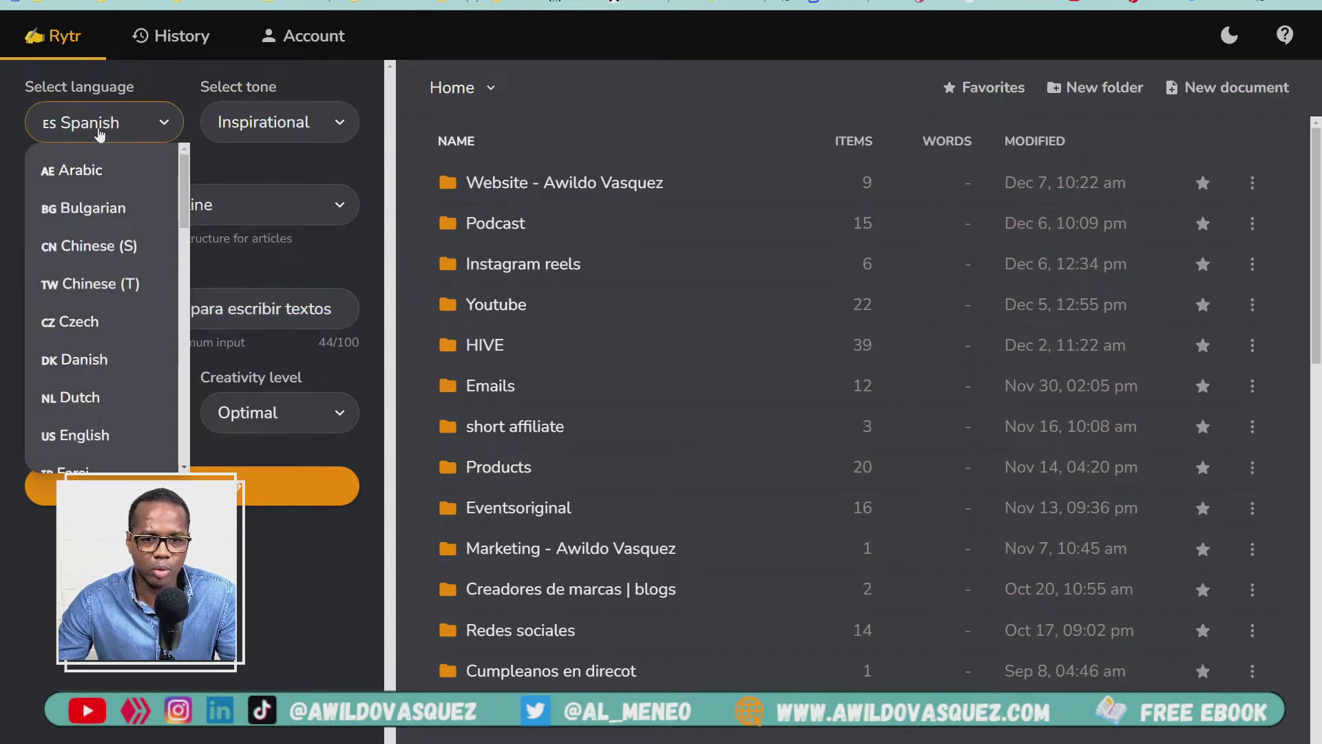
click(101, 134)
click(277, 131)
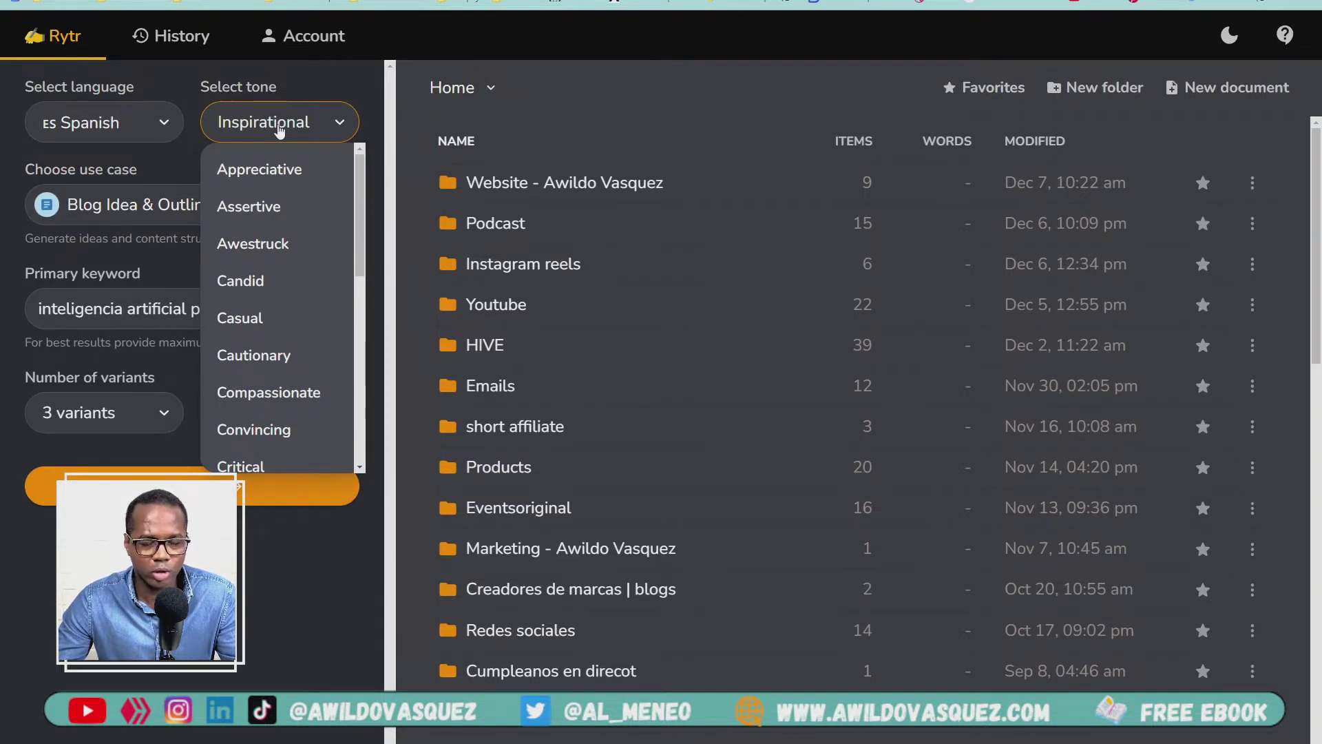
scroll(355, 299, down, 3)
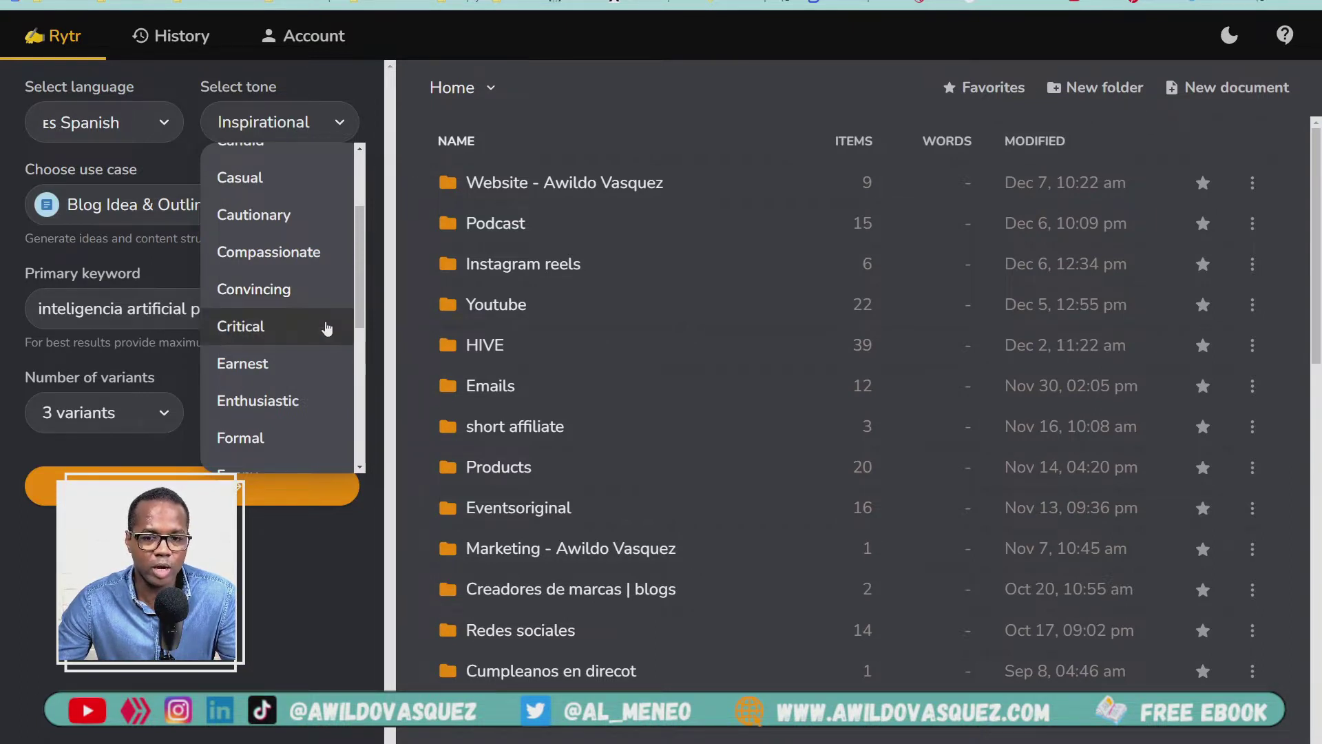
scroll(359, 299, down, 2)
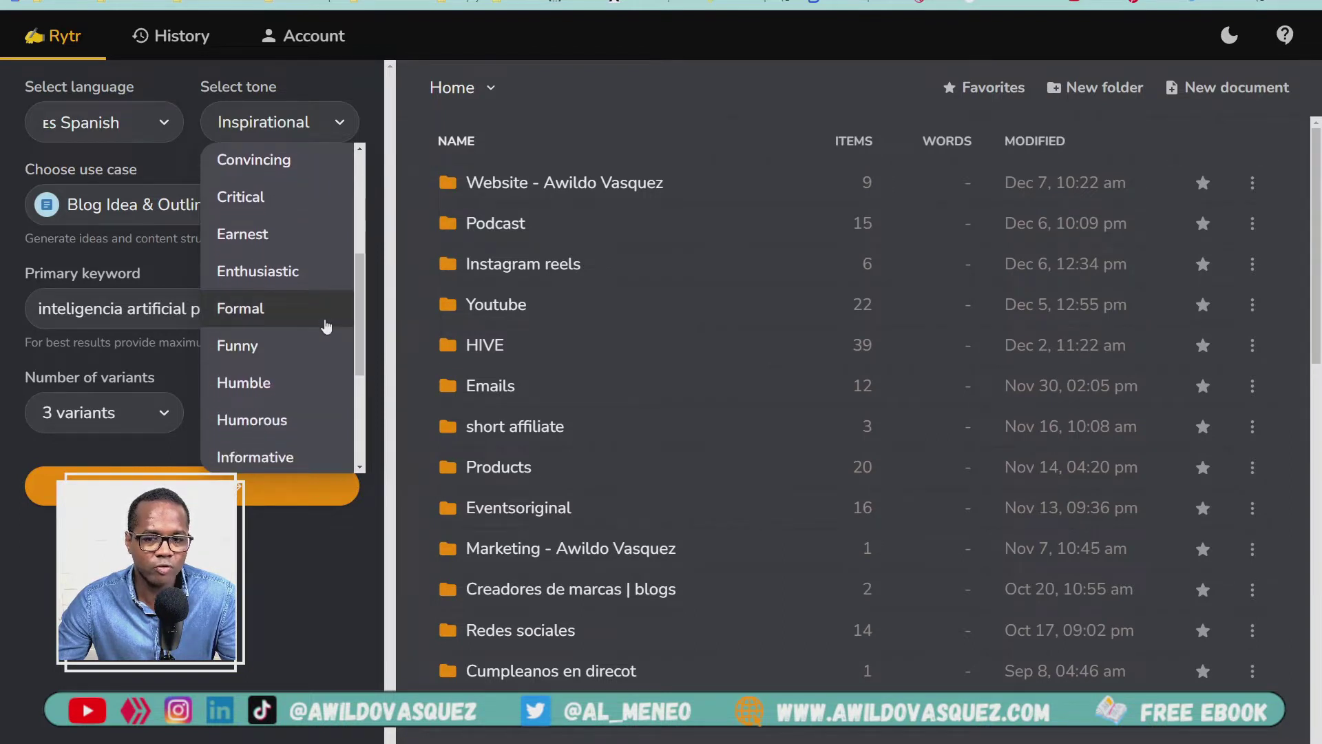
scroll(316, 424, down, 1)
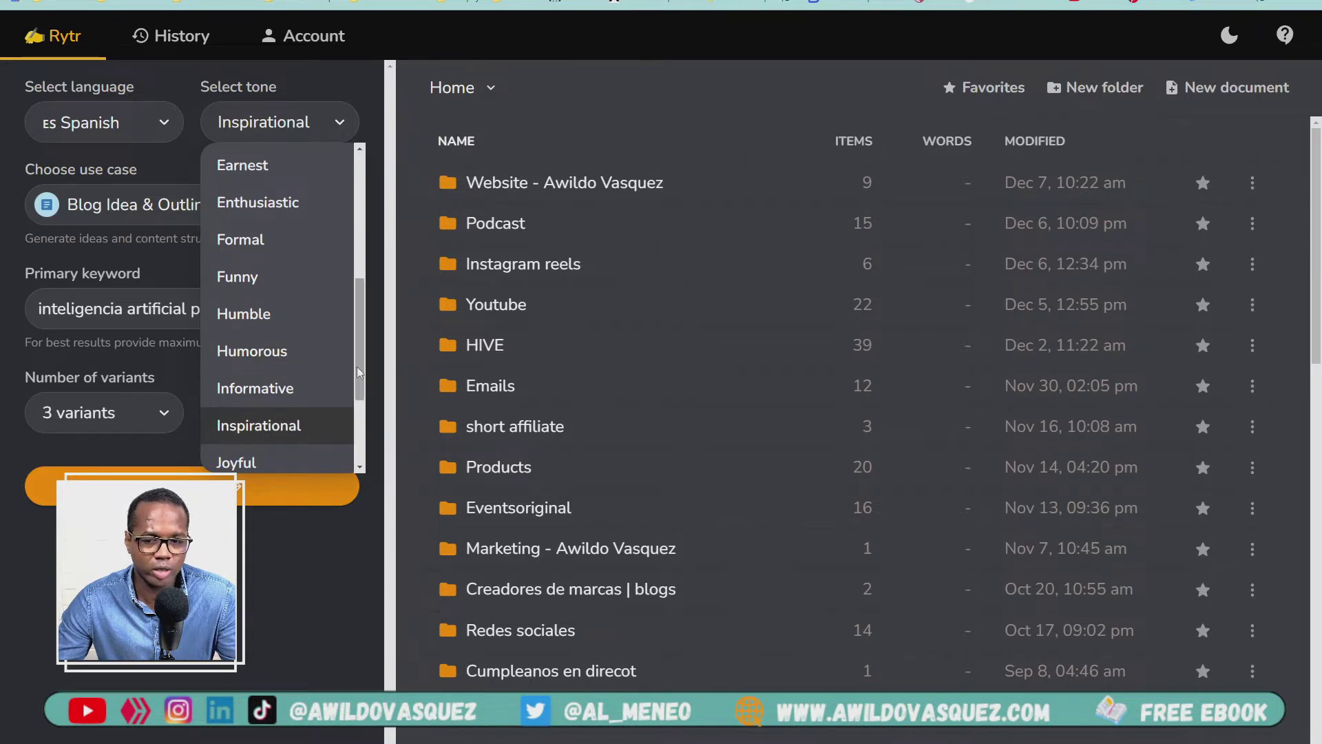
scroll(359, 392, down, 1)
scroll(359, 393, down, 1)
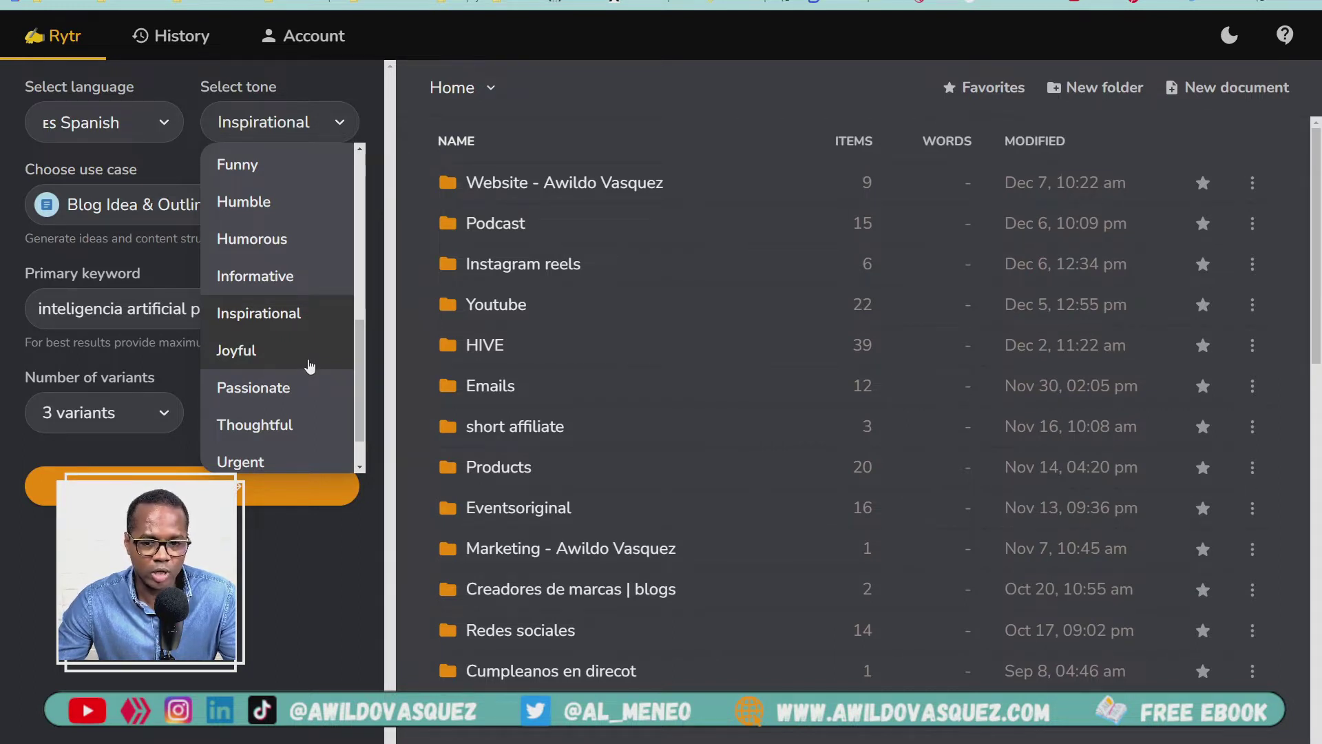
scroll(293, 348, down, 1)
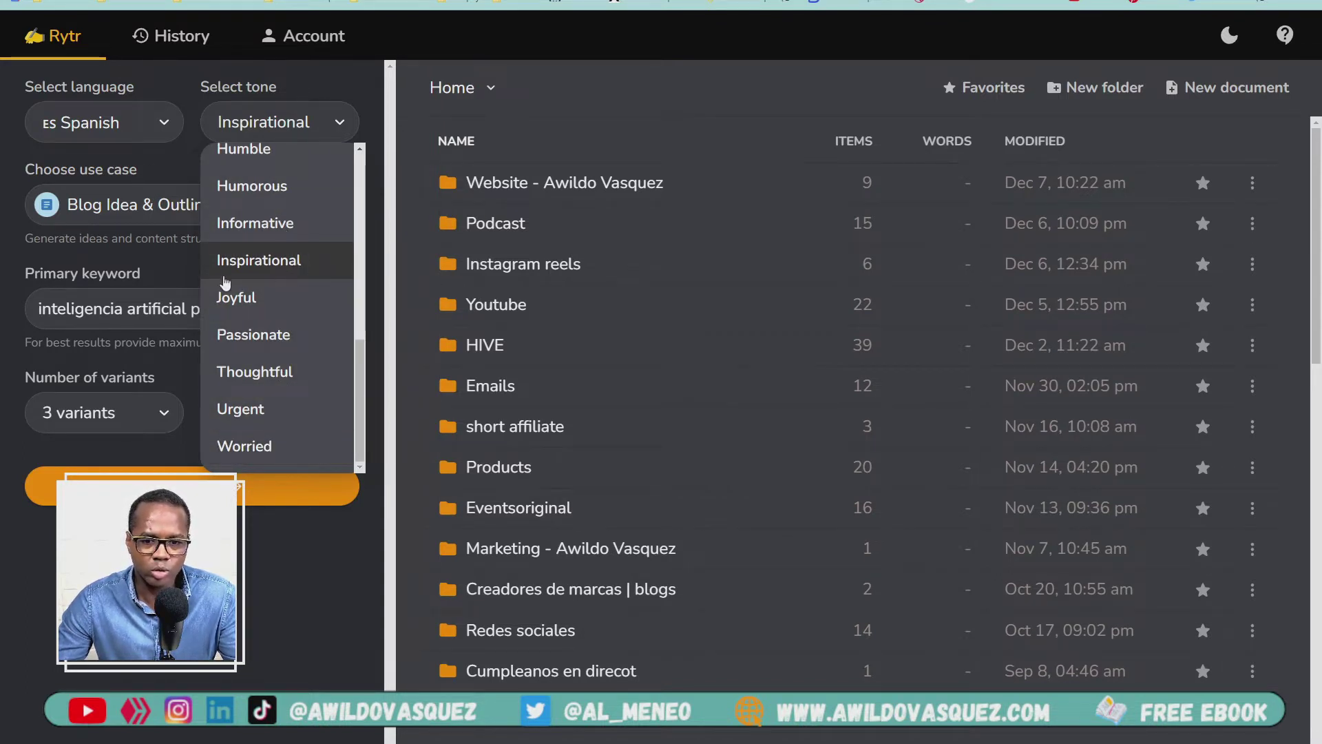
click(176, 277)
Copy the primary keyword text "inteligencia artificial para escribir textos"
triple_click(238, 310)
key(ctrl+c)
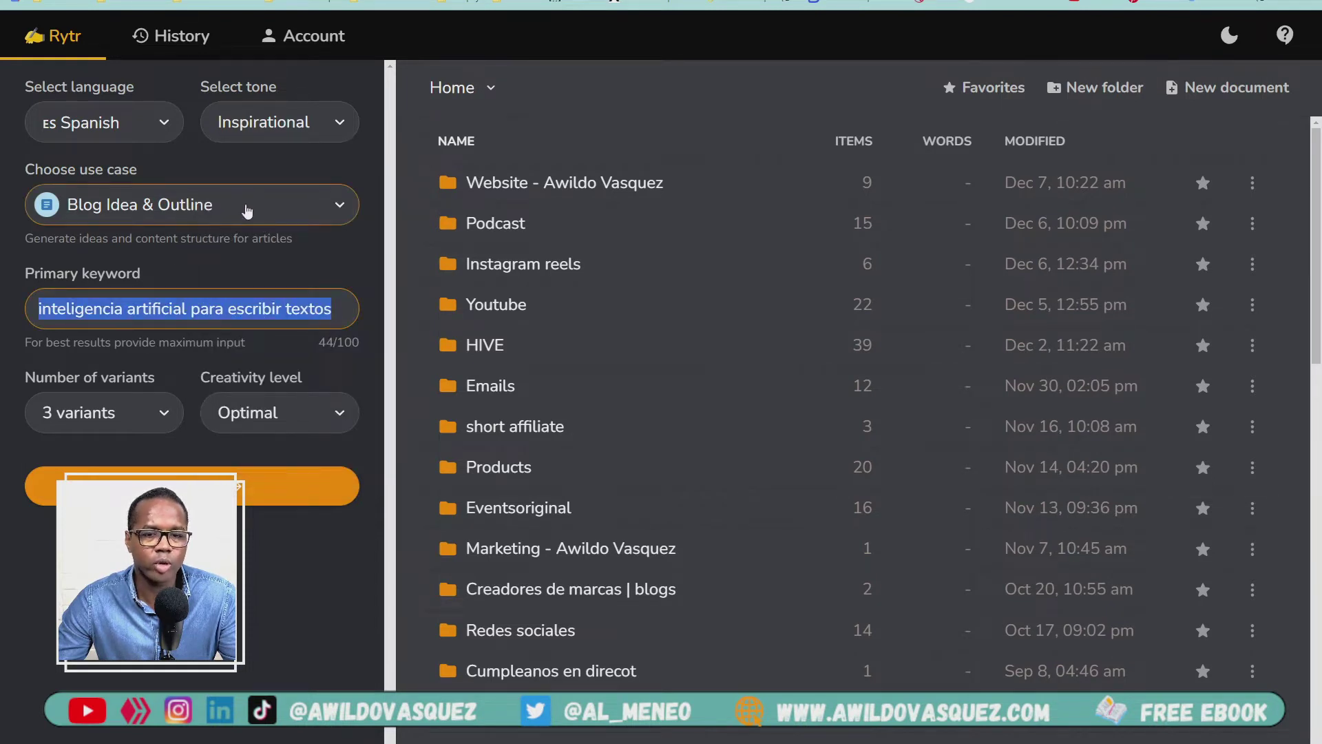
click(248, 208)
drag(24, 173, 136, 177)
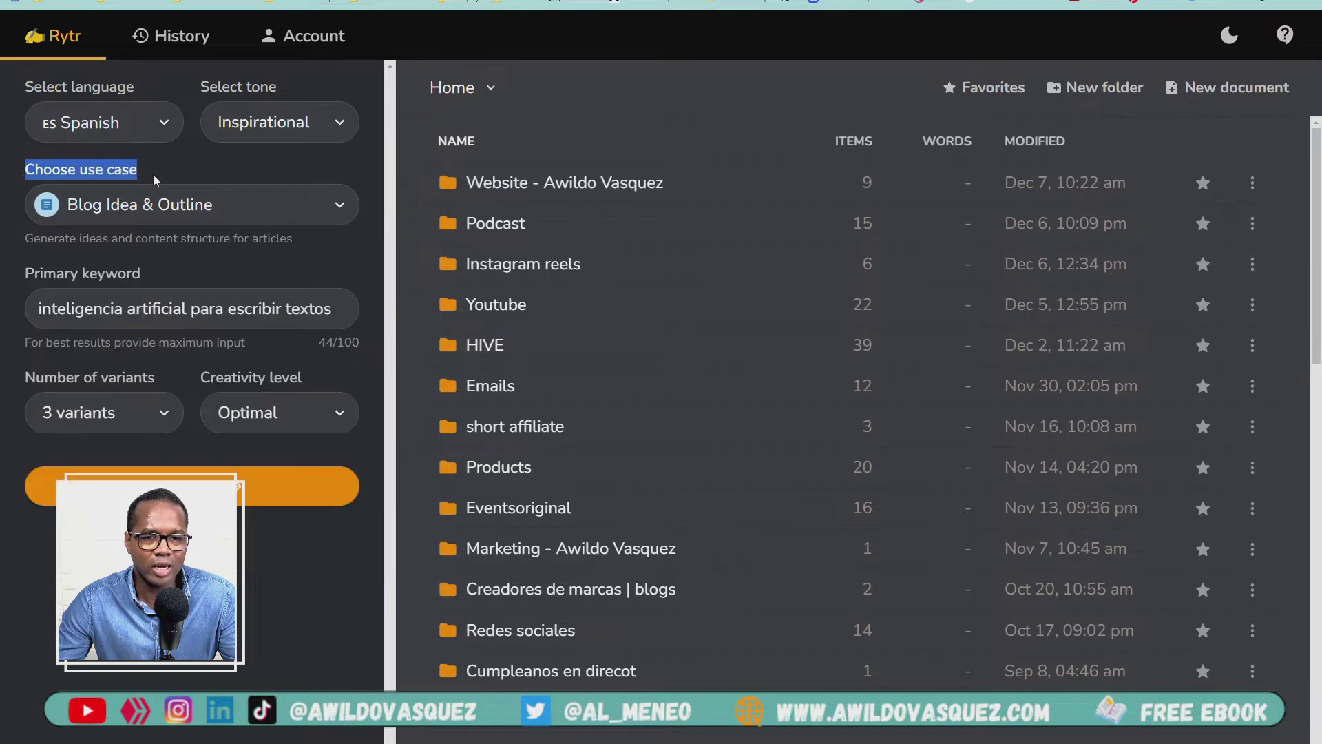
Choose Blog Idea & Outline as the use case and enter "inteligencia artificial para escribir textos" as the primary keyword
click(181, 206)
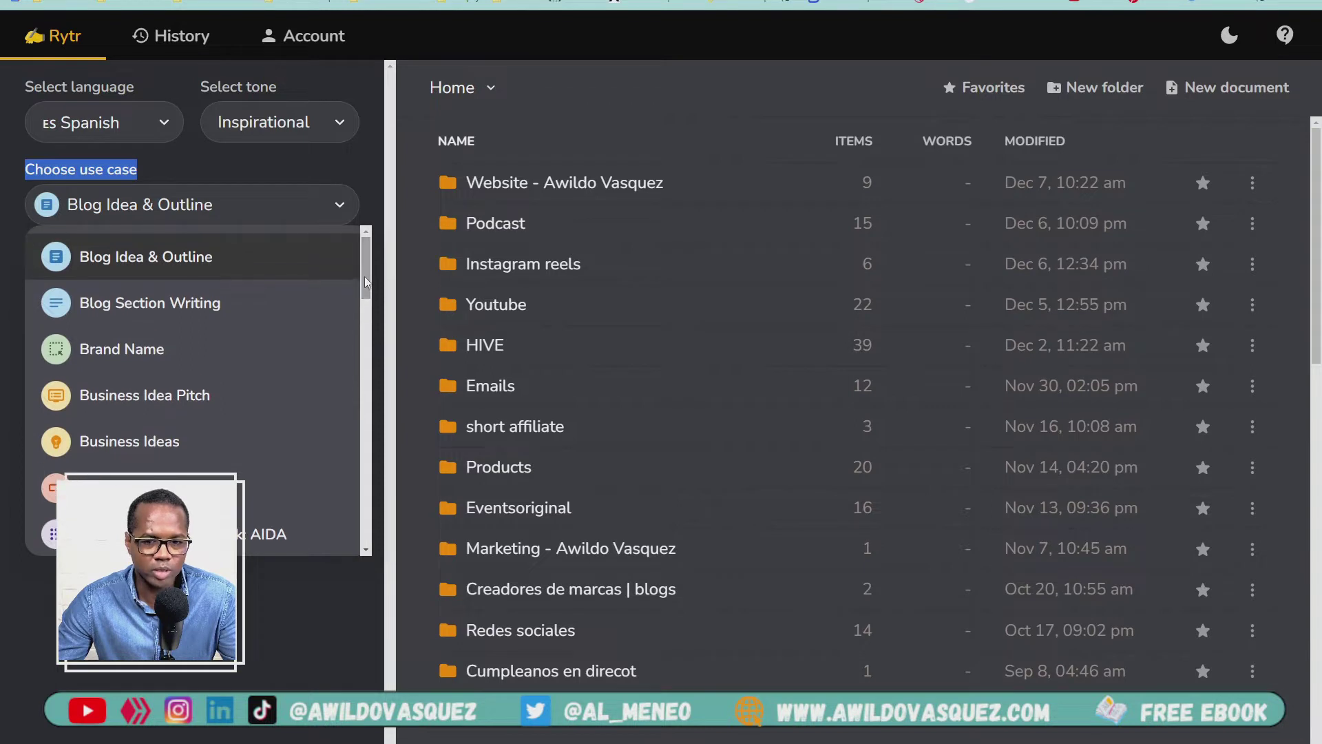
click(131, 277)
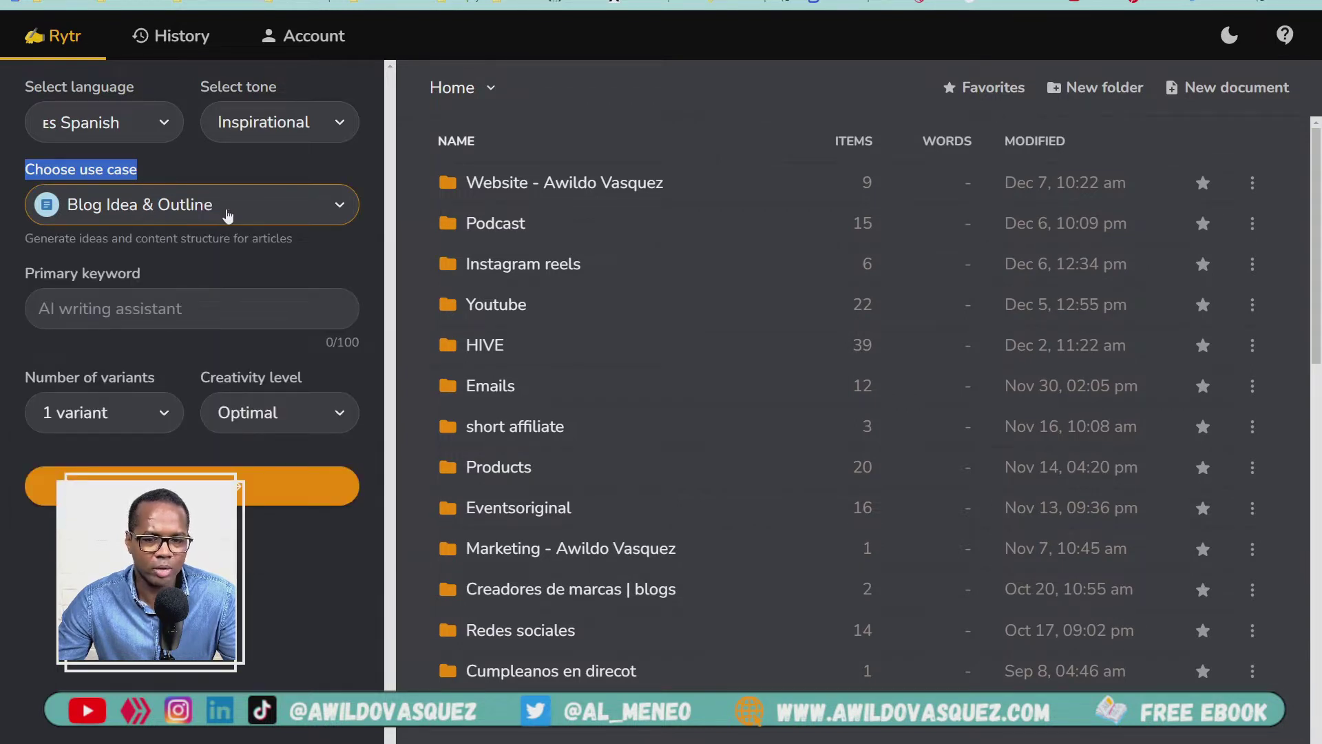
click(226, 212)
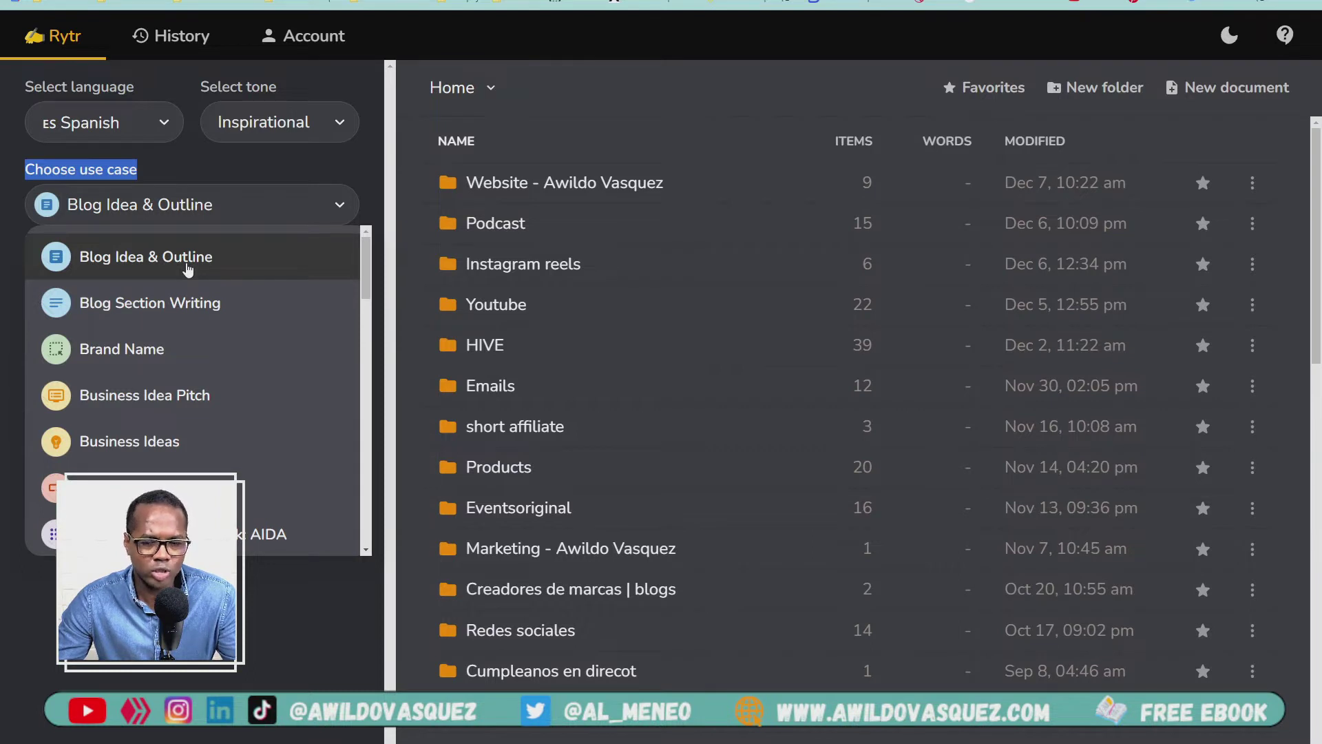
click(187, 269)
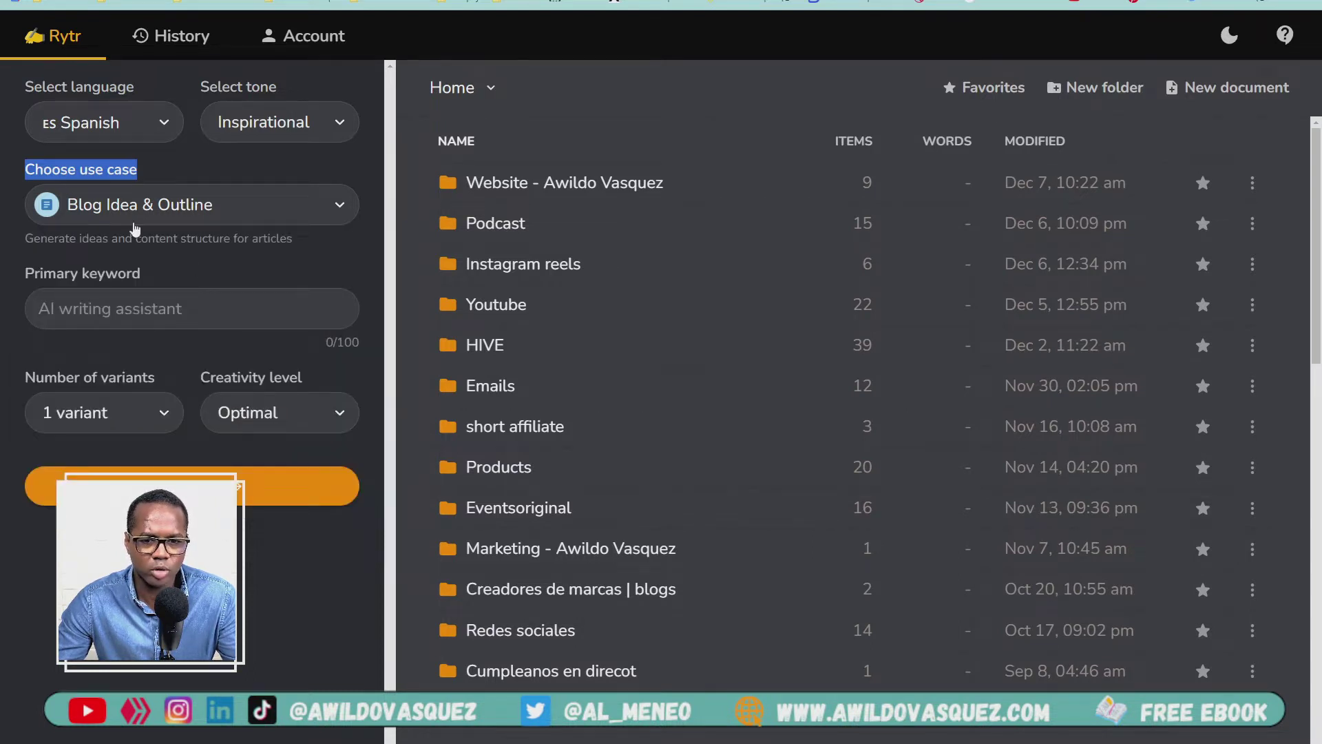
click(188, 323)
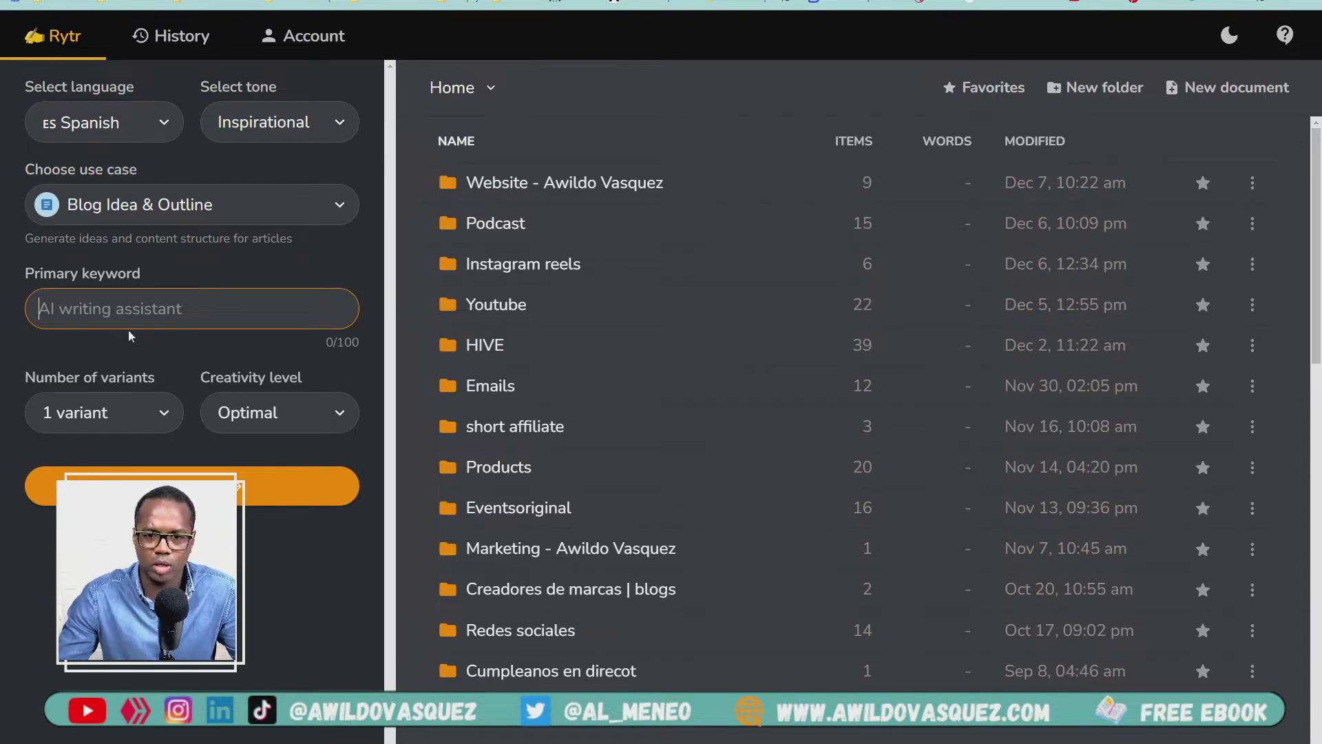
key(ctrl+v)
Set the number of variants to 3 and the creativity level to Optimal
click(147, 427)
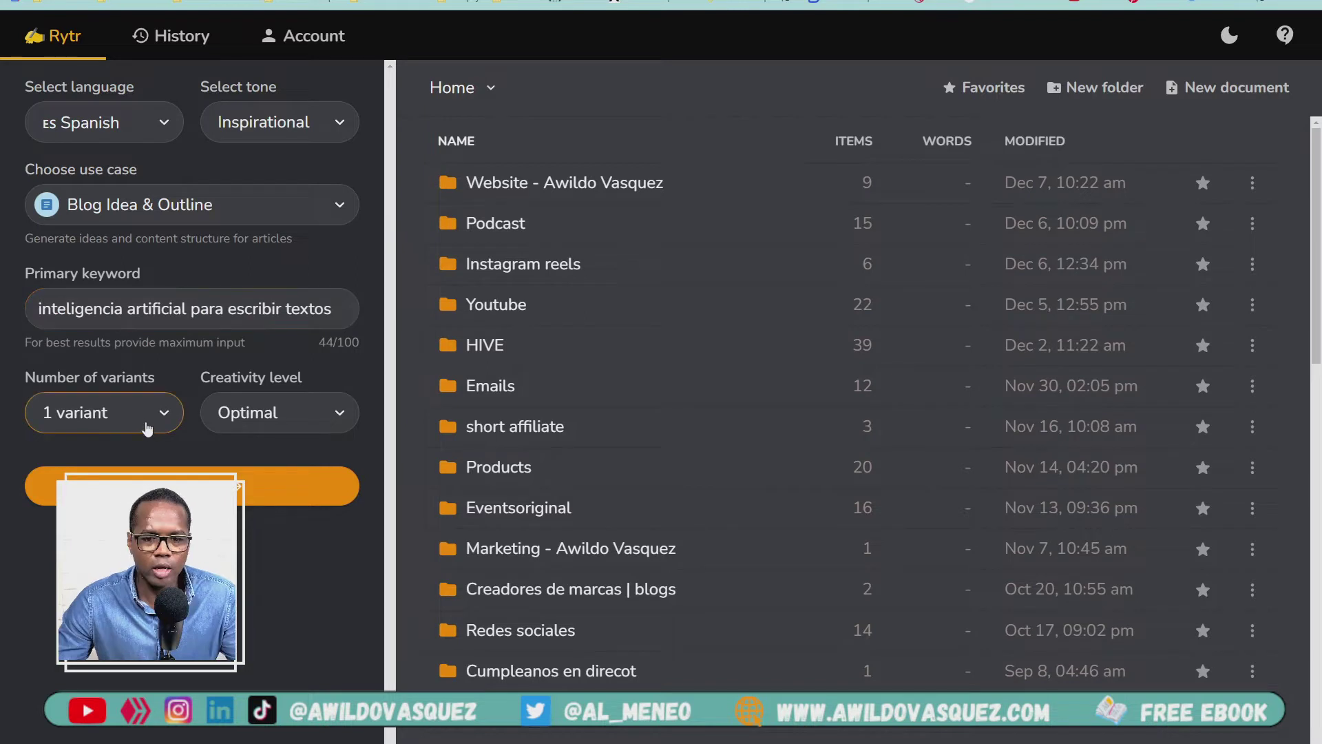
drag(20, 378, 165, 382)
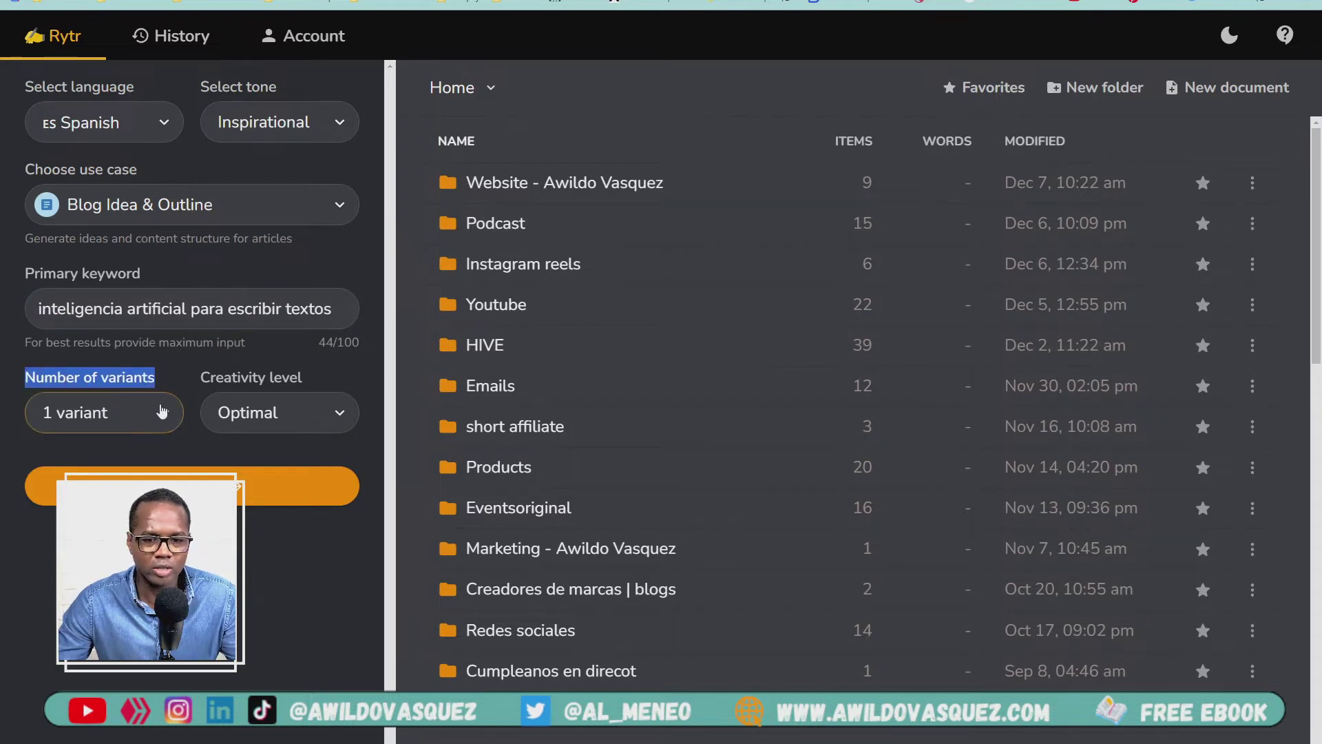
click(162, 412)
click(42, 535)
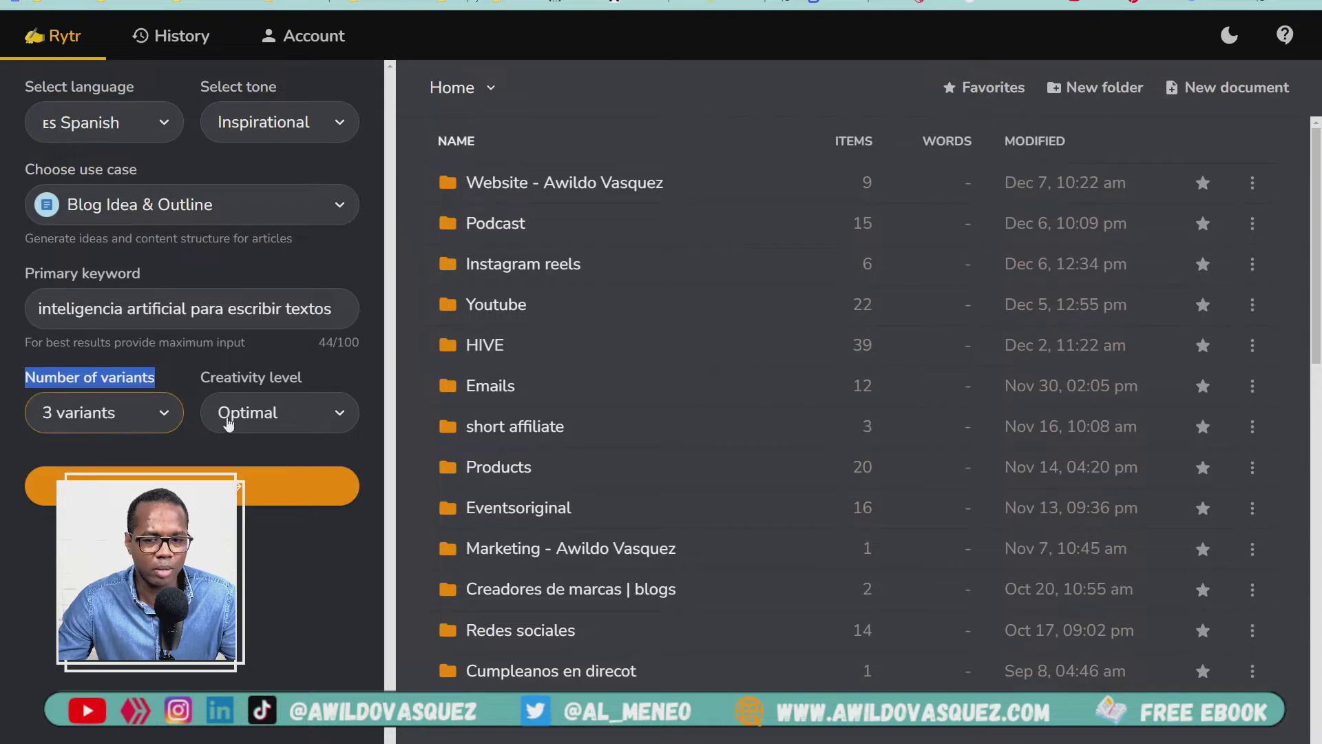
click(275, 413)
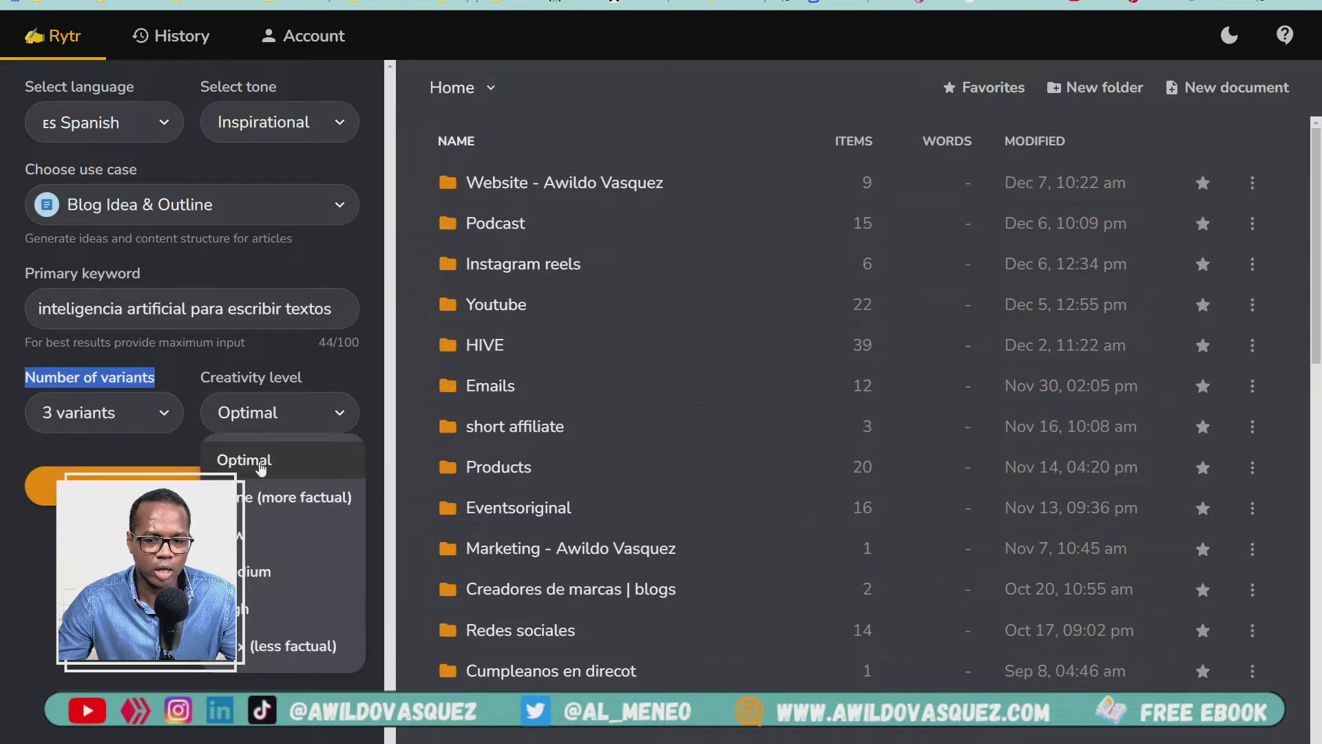
click(261, 467)
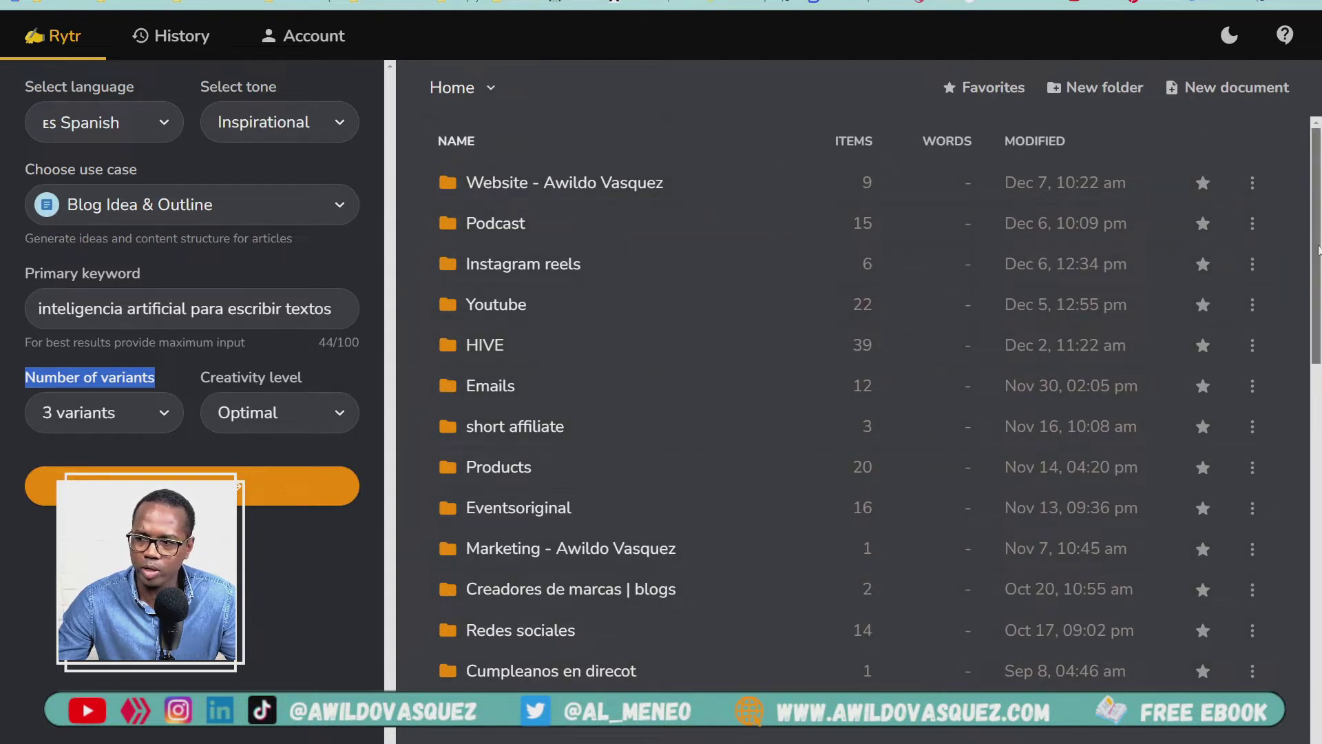
Open the document "La guía definitiva para vender en Amazon FBA: paso a paso" from the Website folder and view its opening sections
scroll(1281, 331, down, 6)
scroll(1289, 396, up, 5)
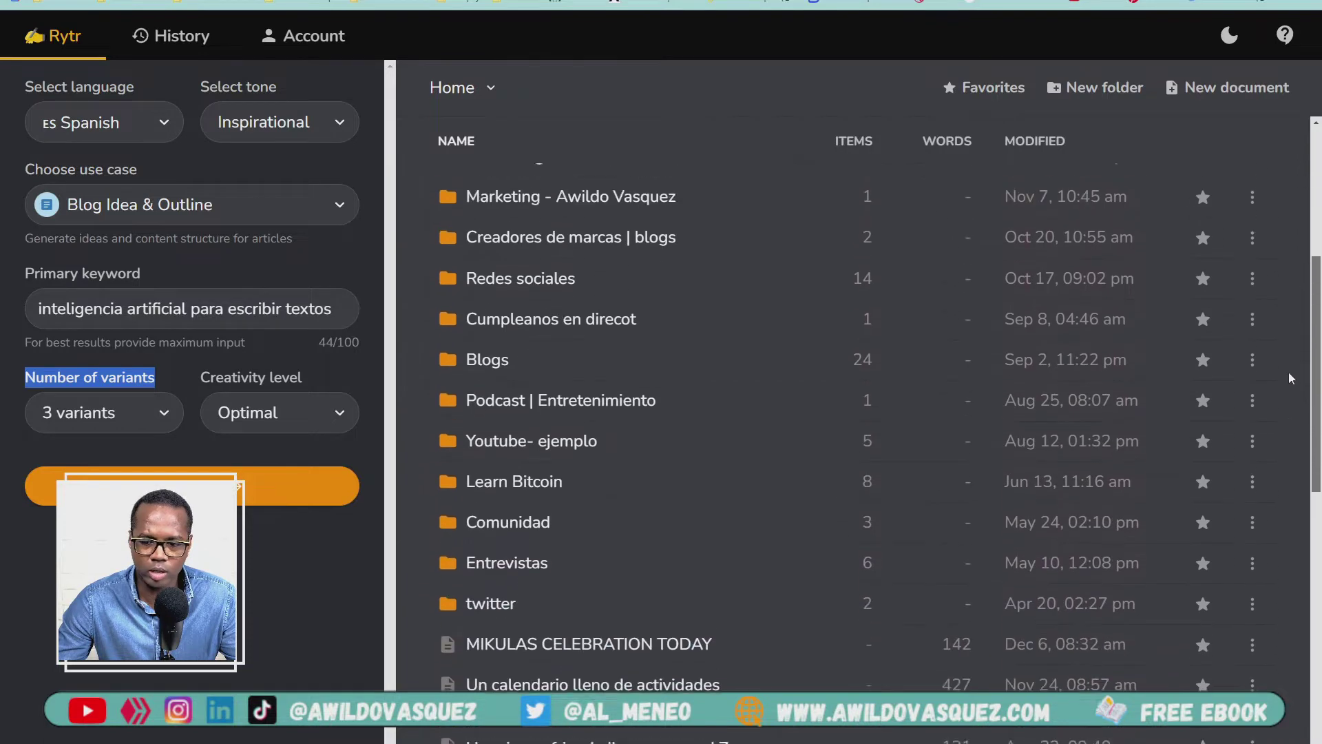
scroll(1306, 264, up, 1)
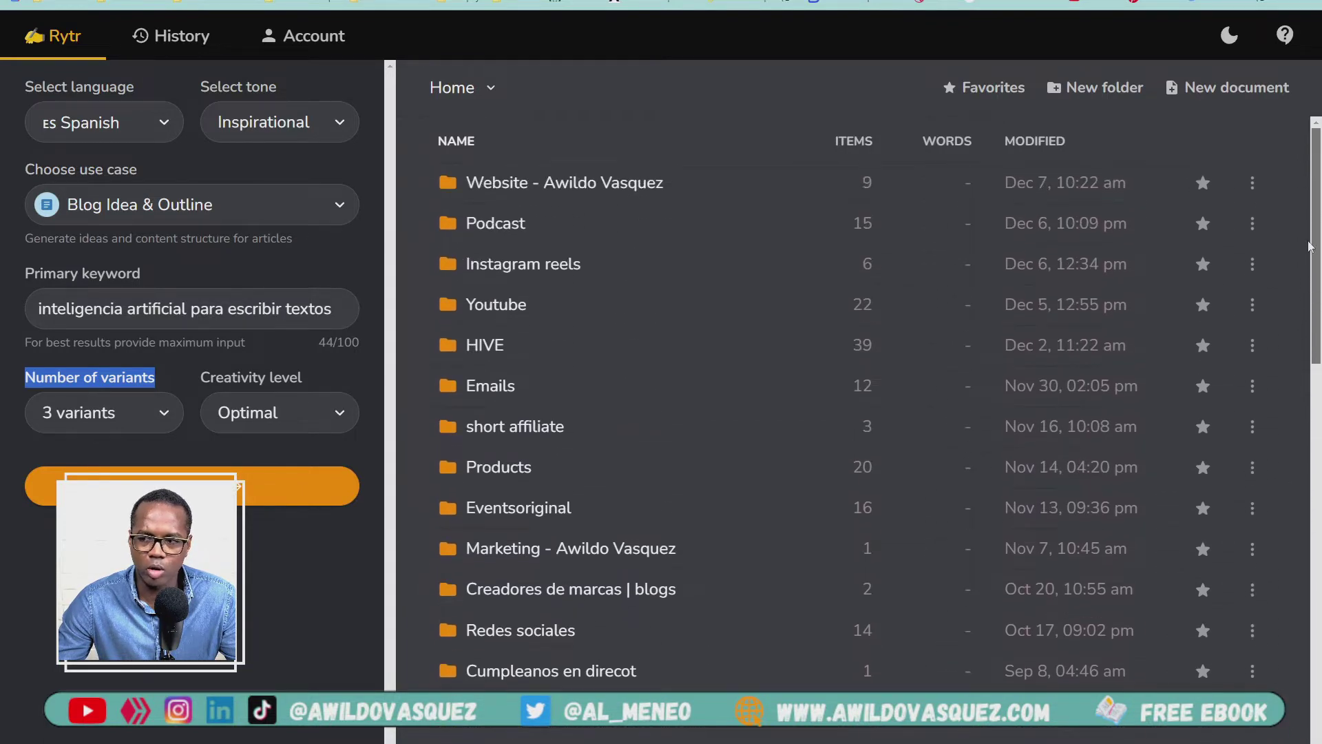
drag(1315, 229, 1315, 258)
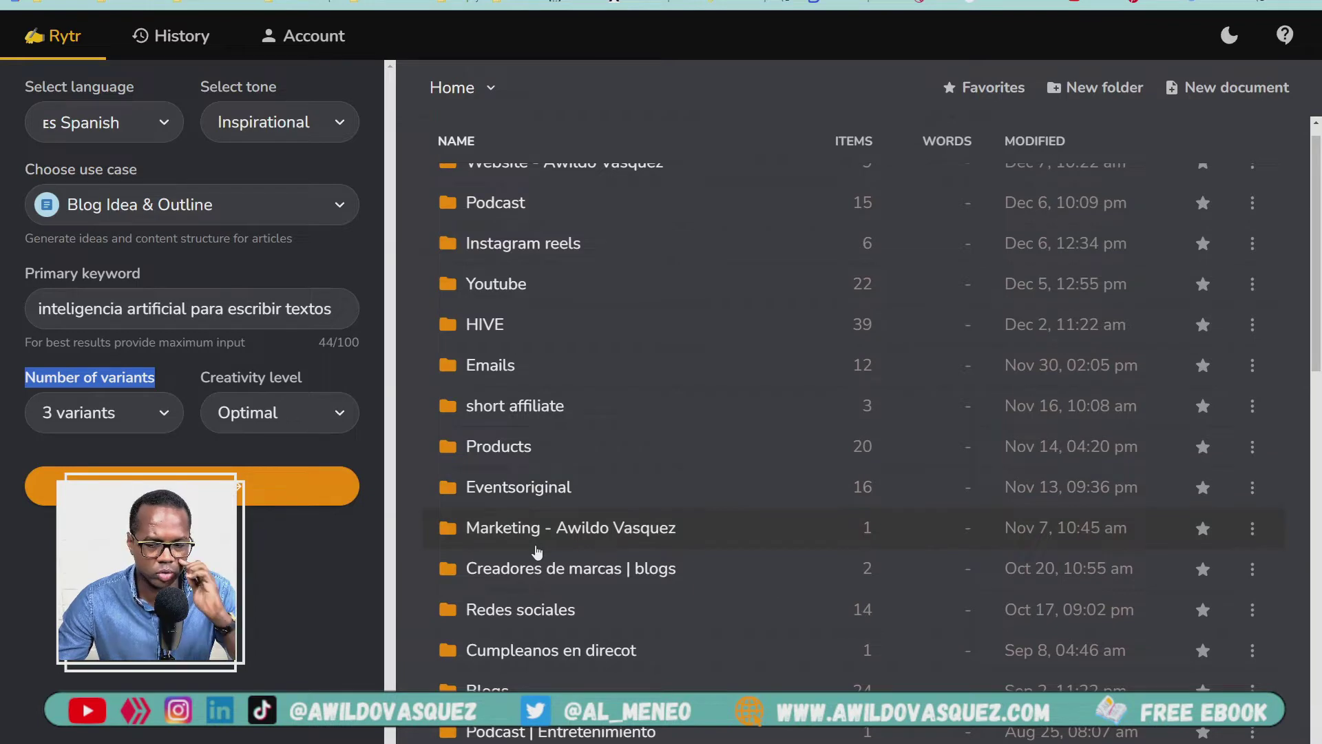
scroll(764, 501, up, 1)
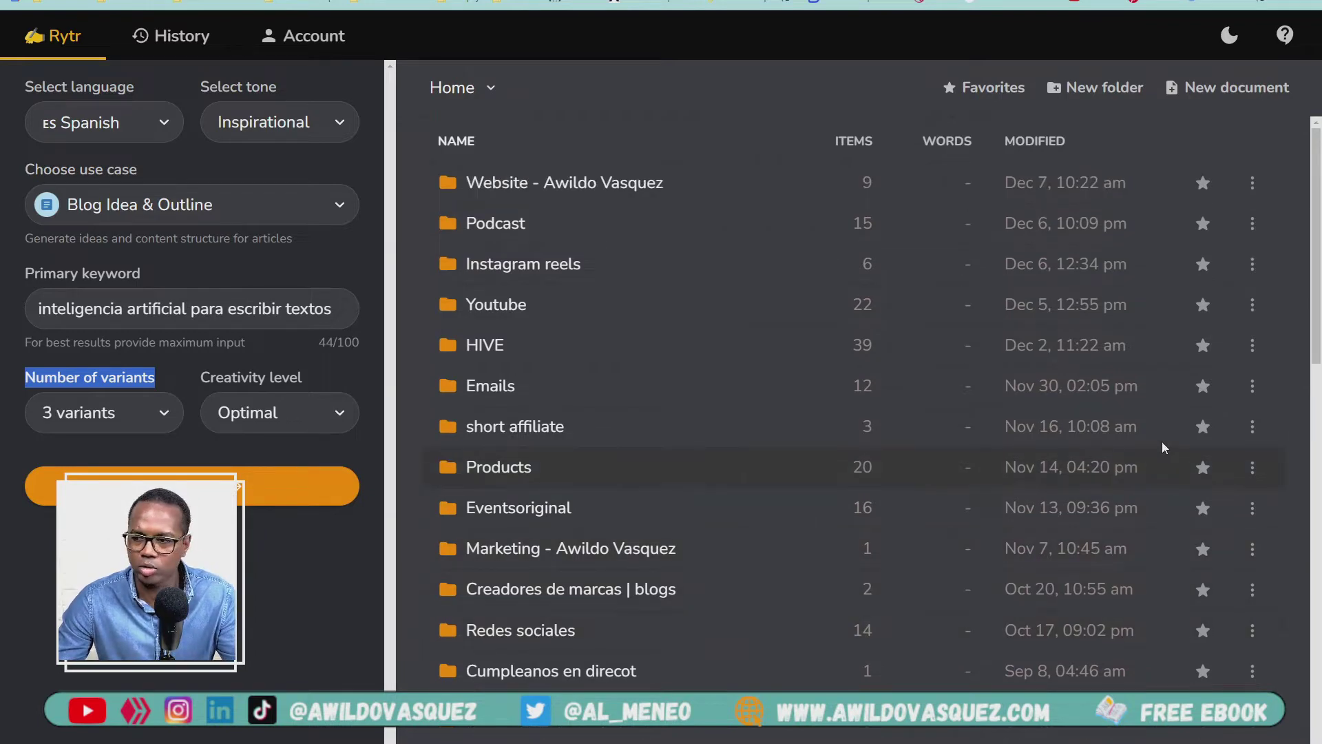
click(565, 197)
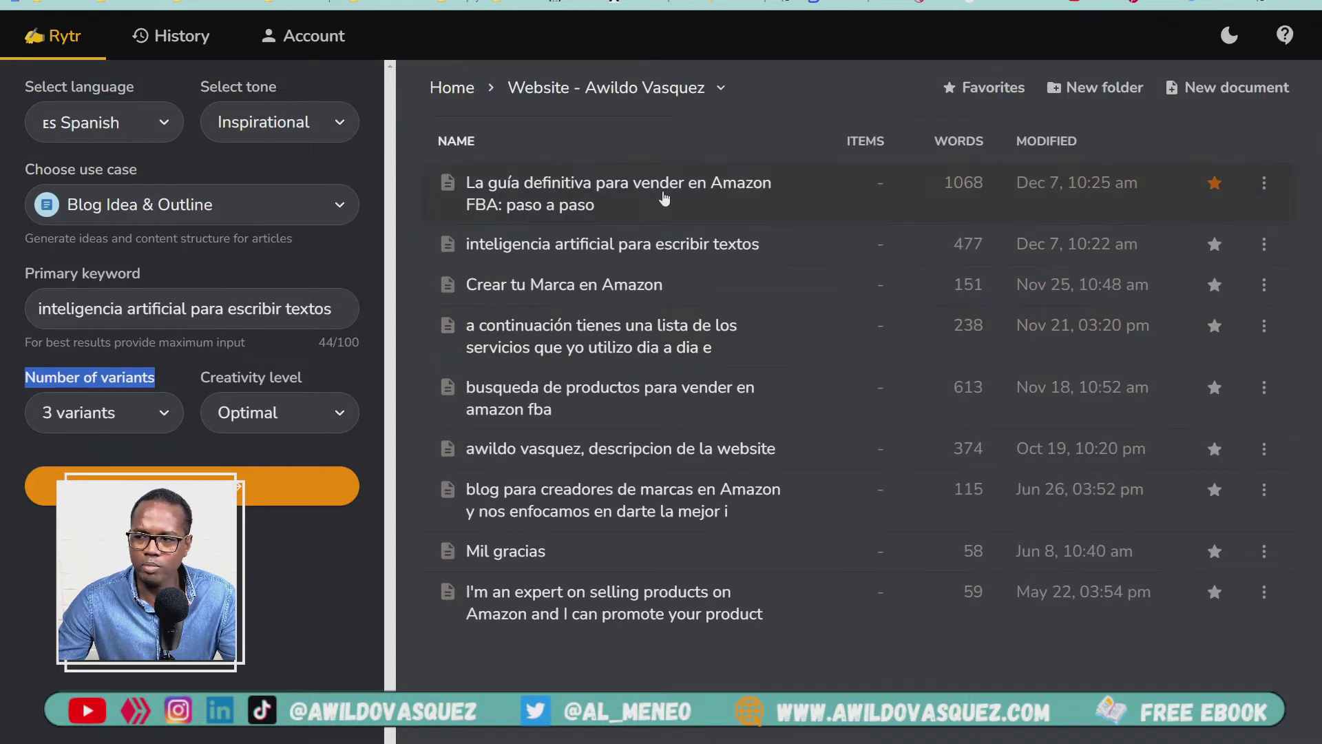
click(541, 194)
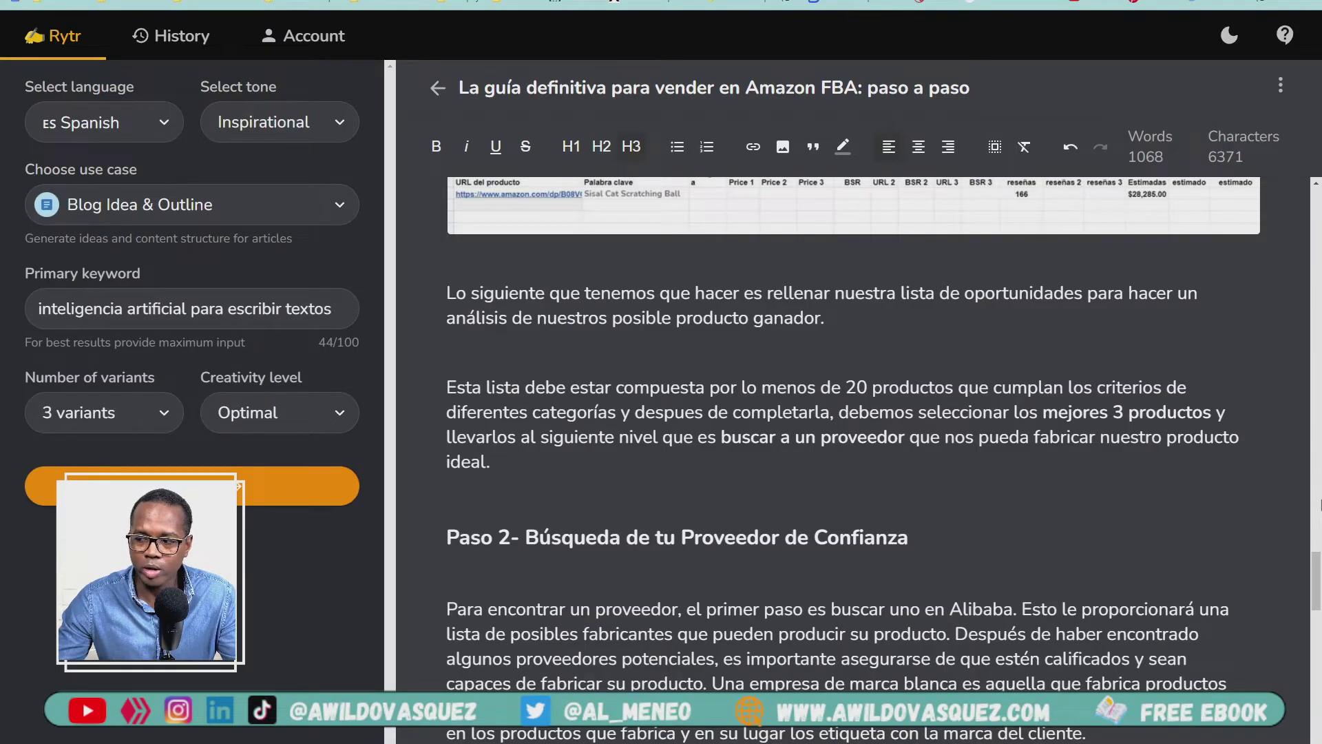
scroll(854, 440, up, 20)
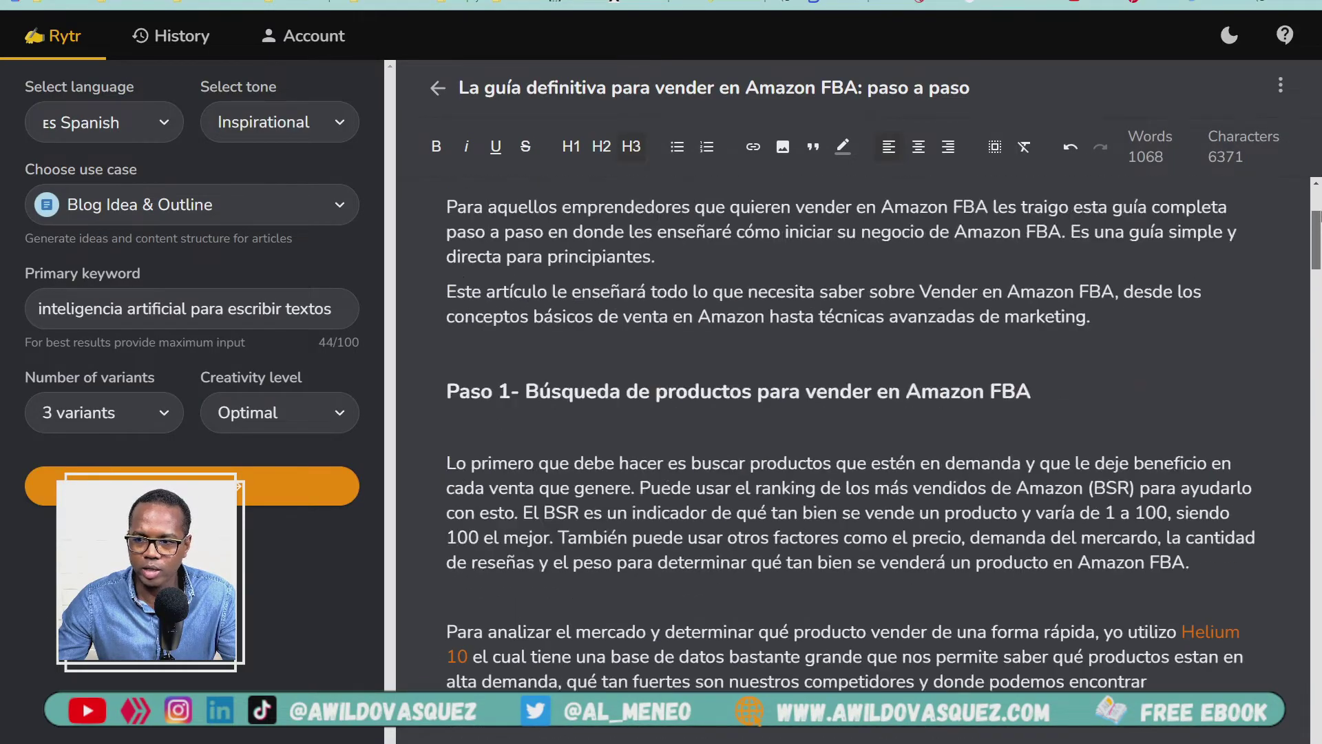
Check the word count and the opening of the Amazon FBA guide
scroll(854, 440, up, 4)
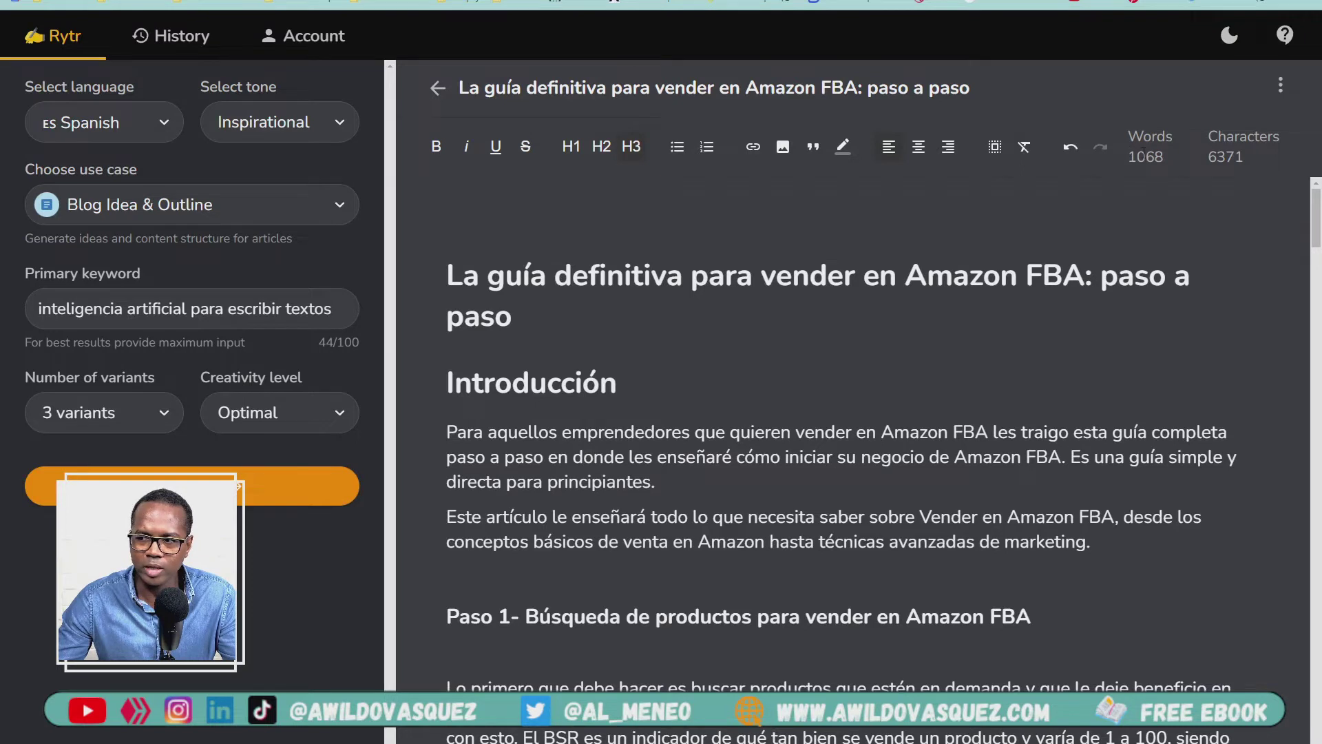
drag(1130, 132, 1168, 155)
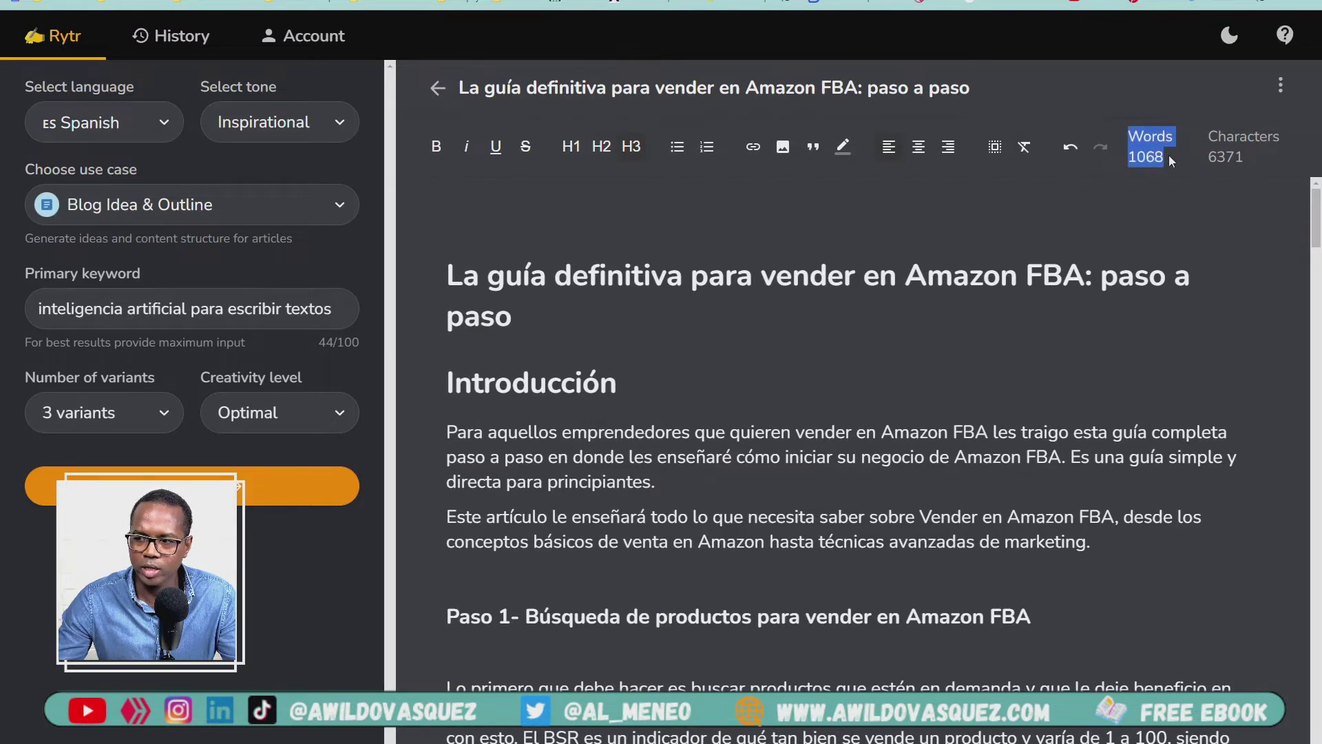
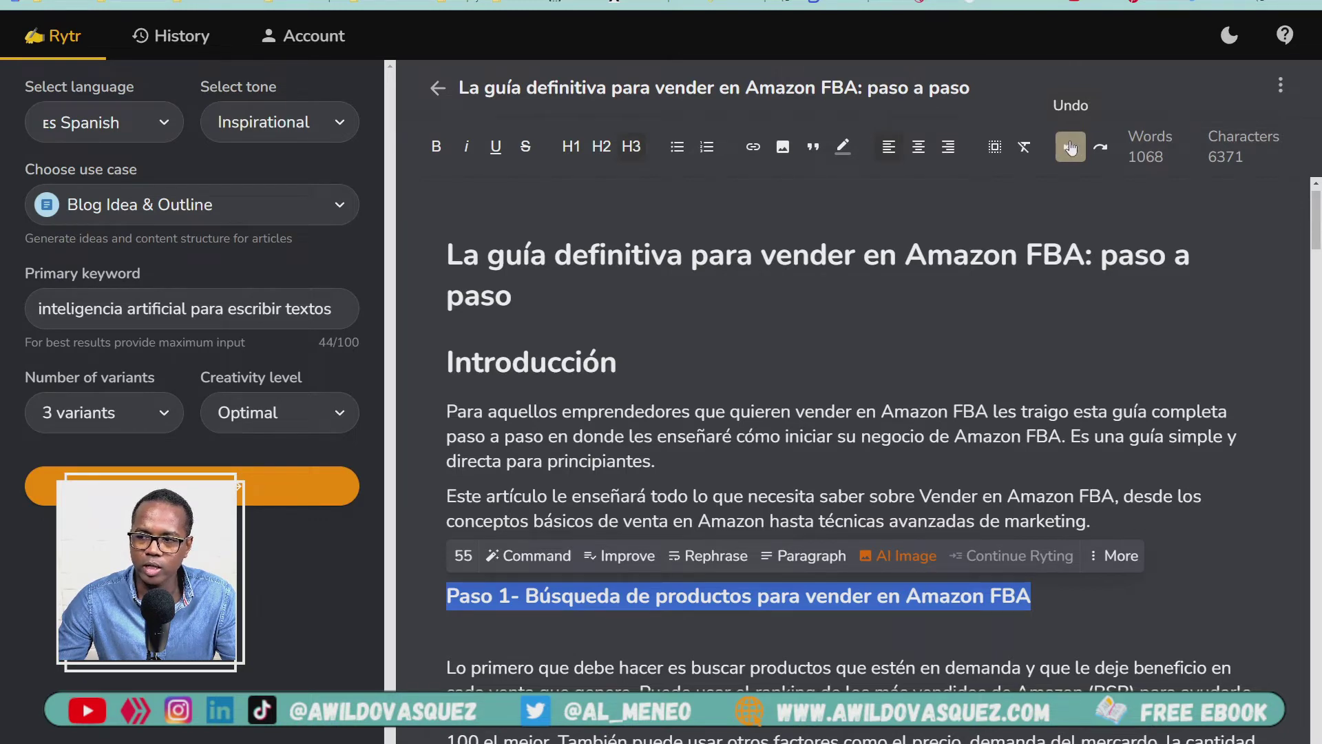
click(819, 454)
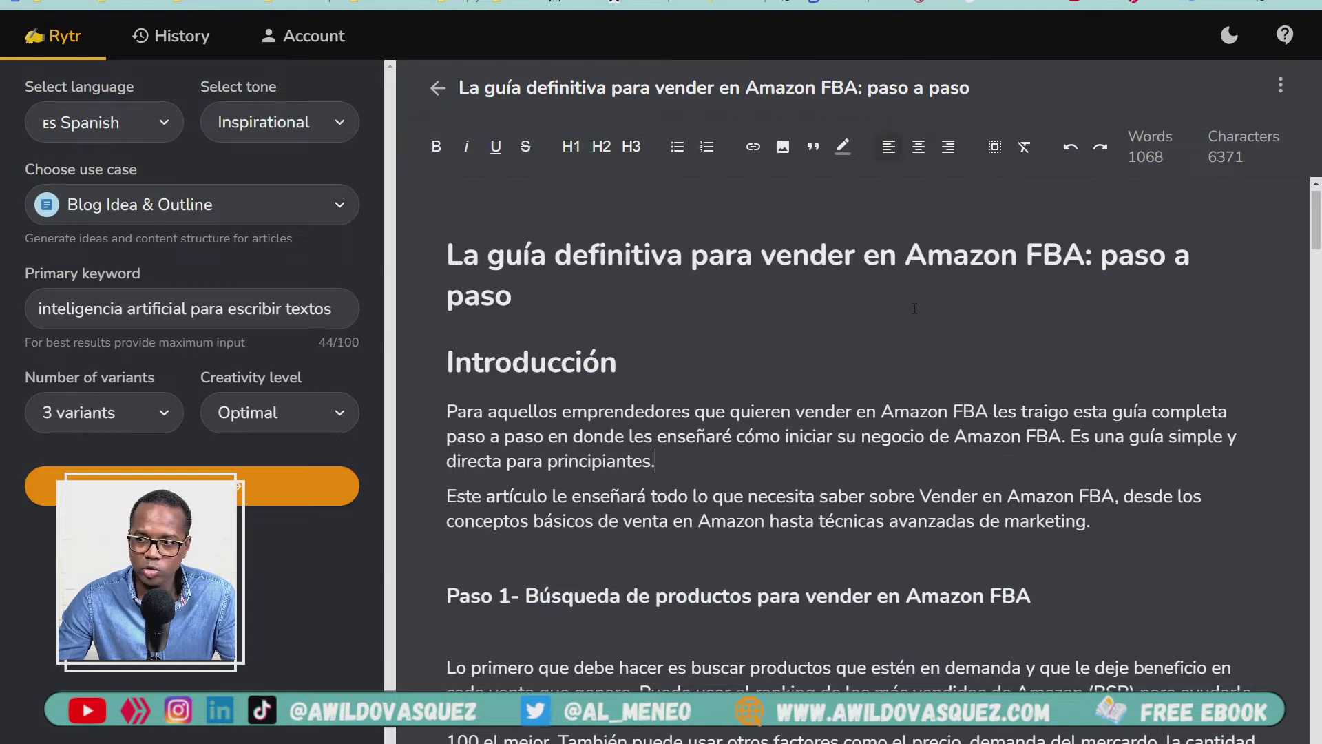
scroll(1317, 358, up, 1)
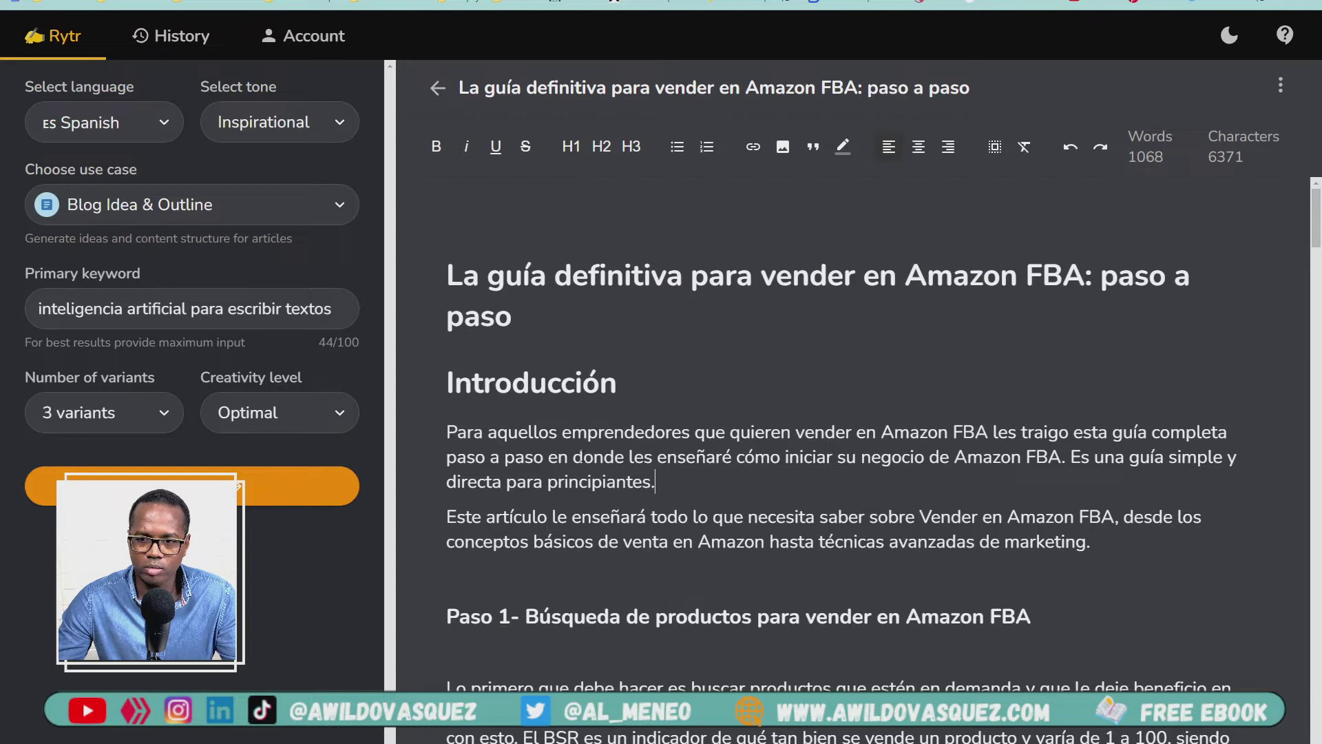
Switch the interface to the light theme and look over the start of the Amazon FBA guide
click(1229, 38)
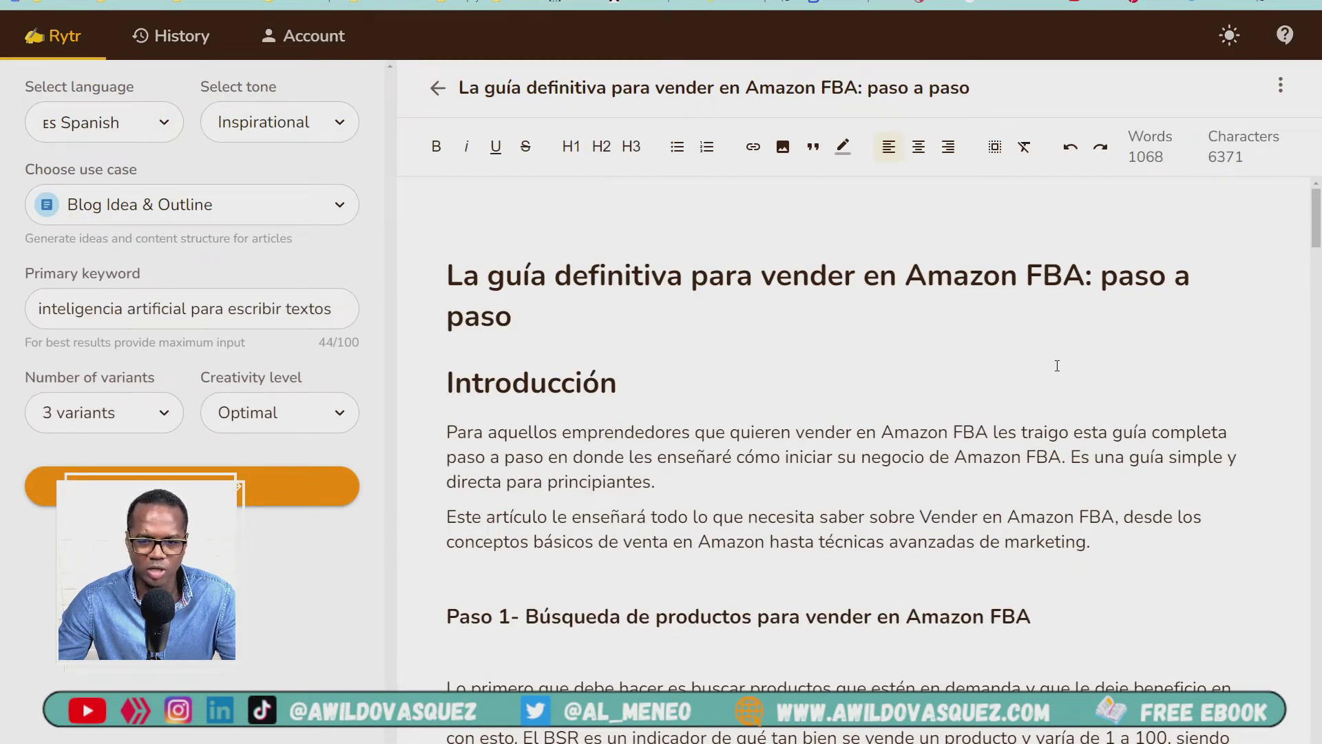
scroll(1057, 365, down, 2)
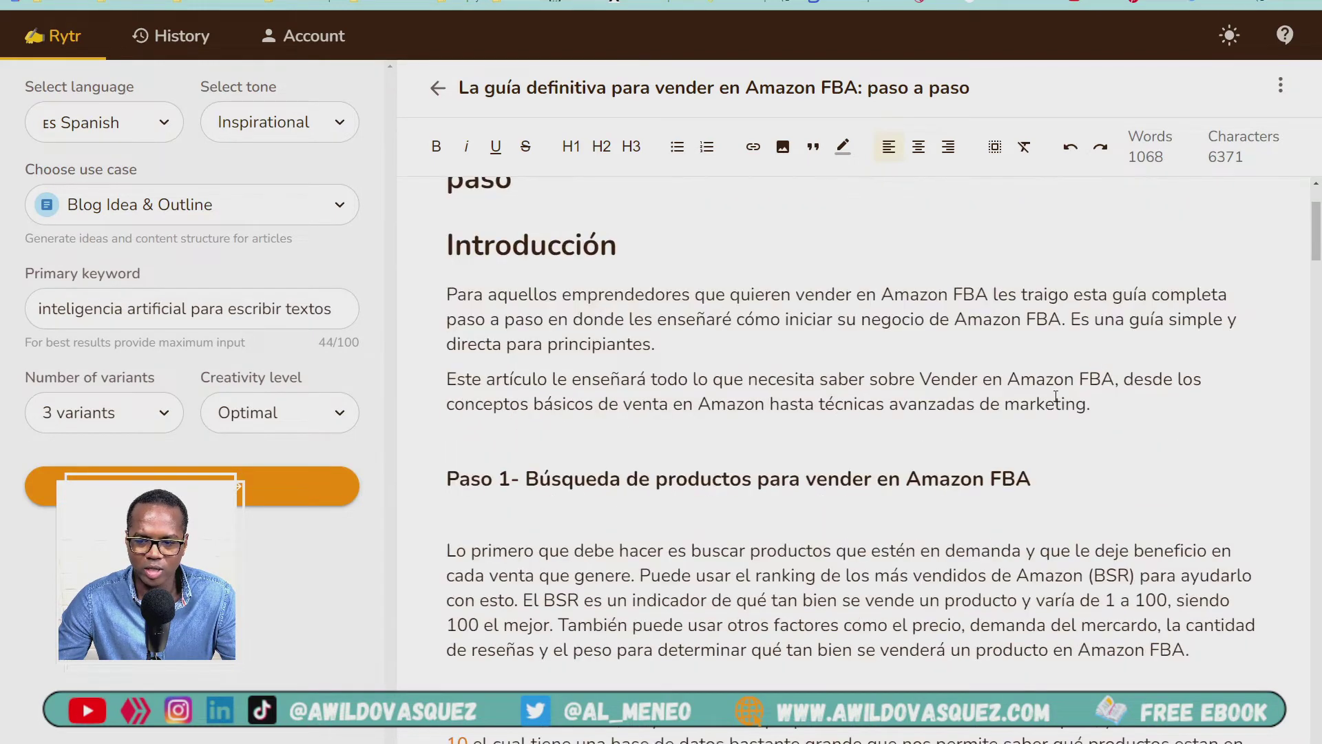
scroll(1055, 397, down, 3)
scroll(1055, 397, up, 5)
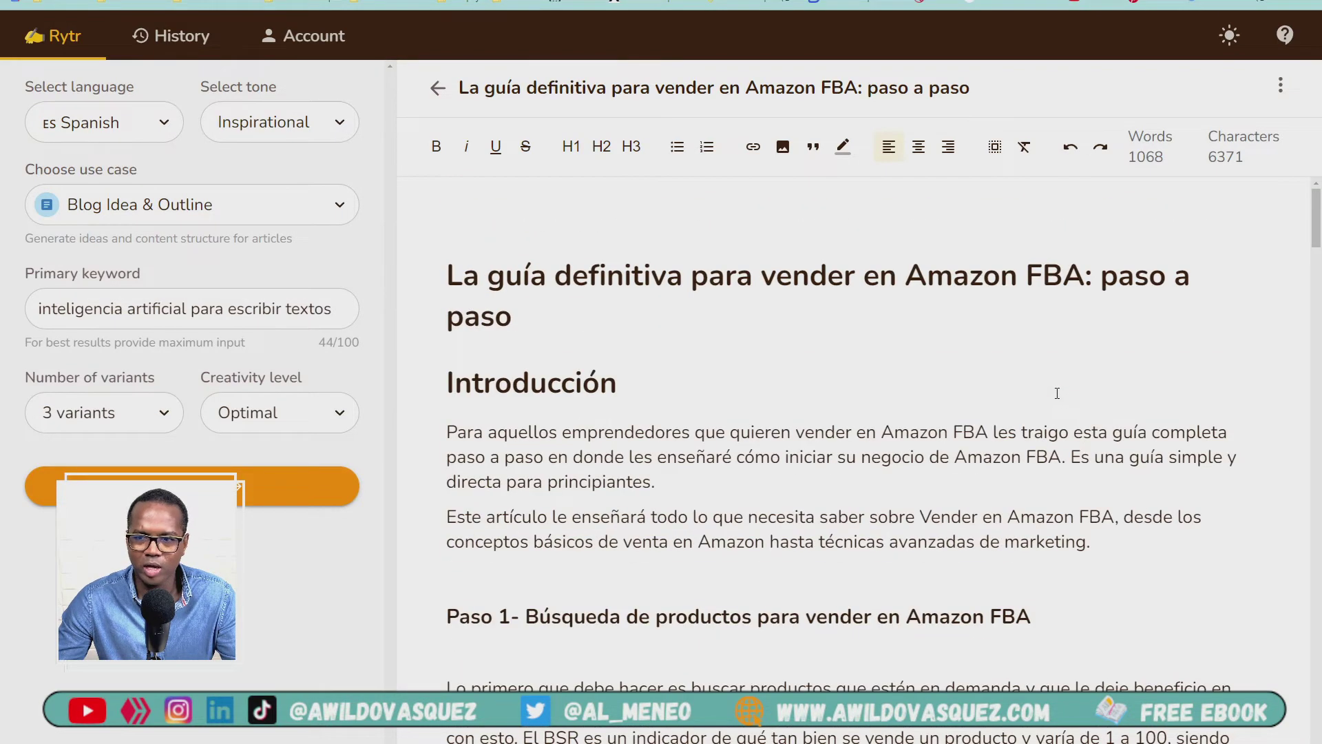
Return to the Website folder and open the beginning of the document "inteligencia artificial para escribir textos"
click(438, 88)
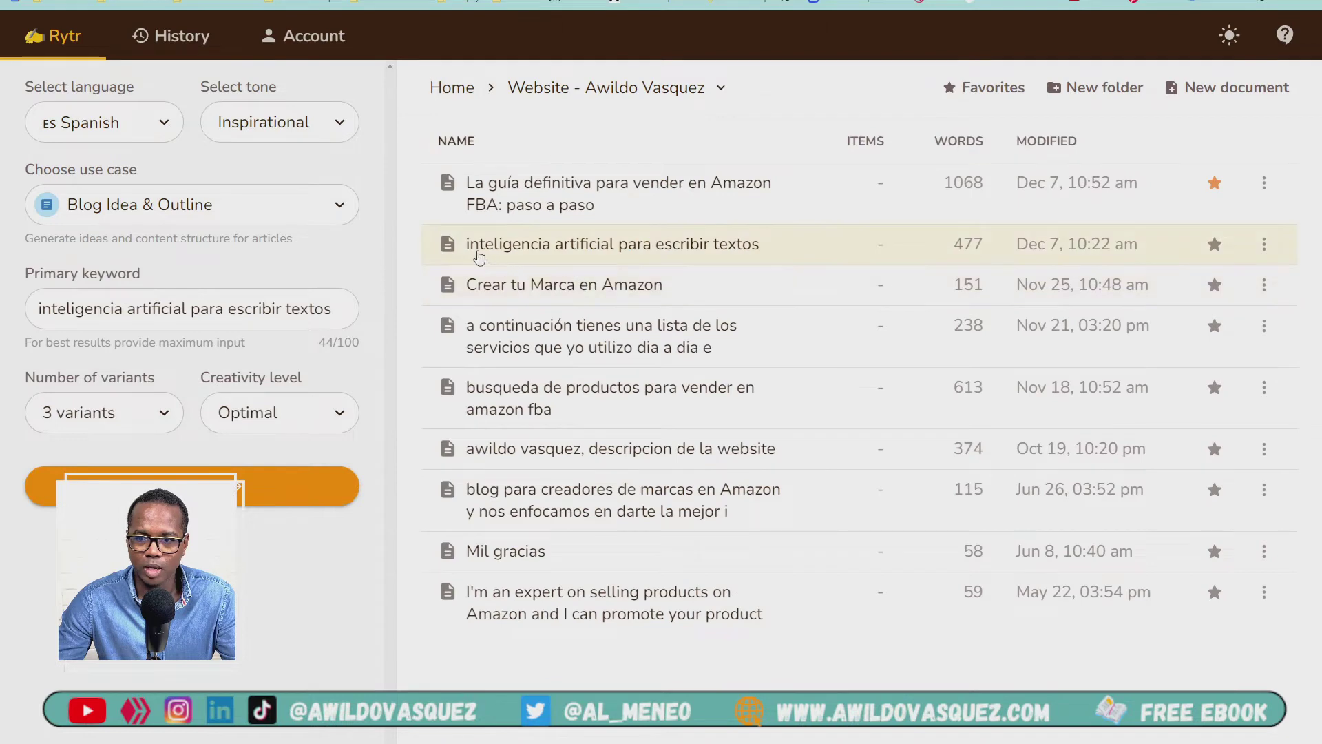
click(551, 253)
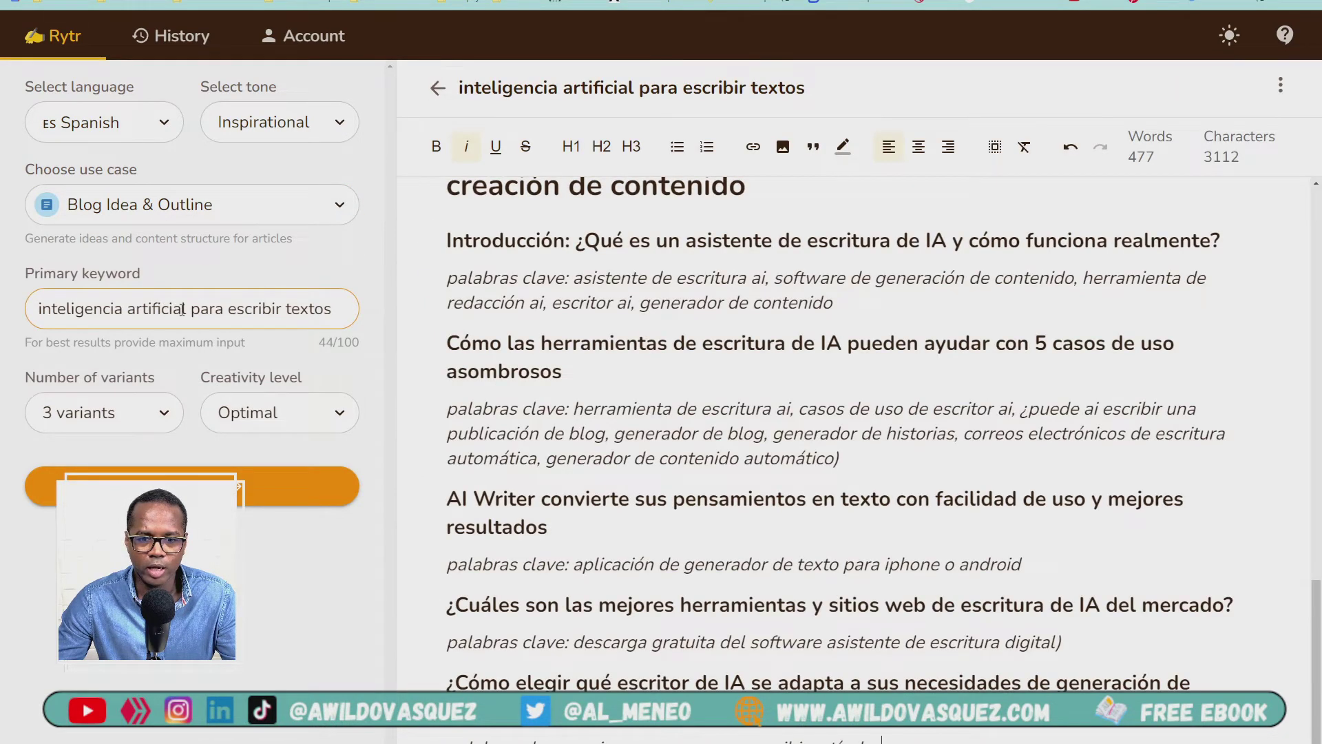
scroll(1319, 329, up, 15)
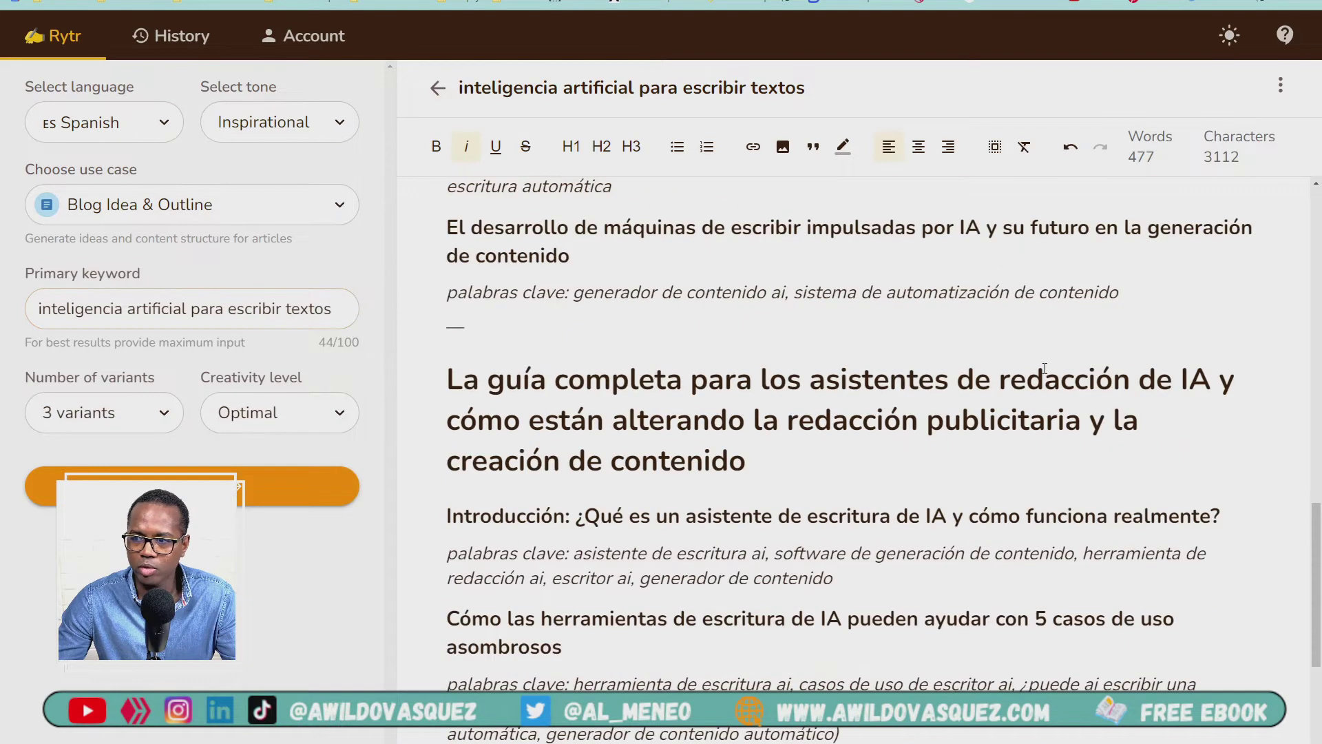
scroll(1320, 330, up, 3)
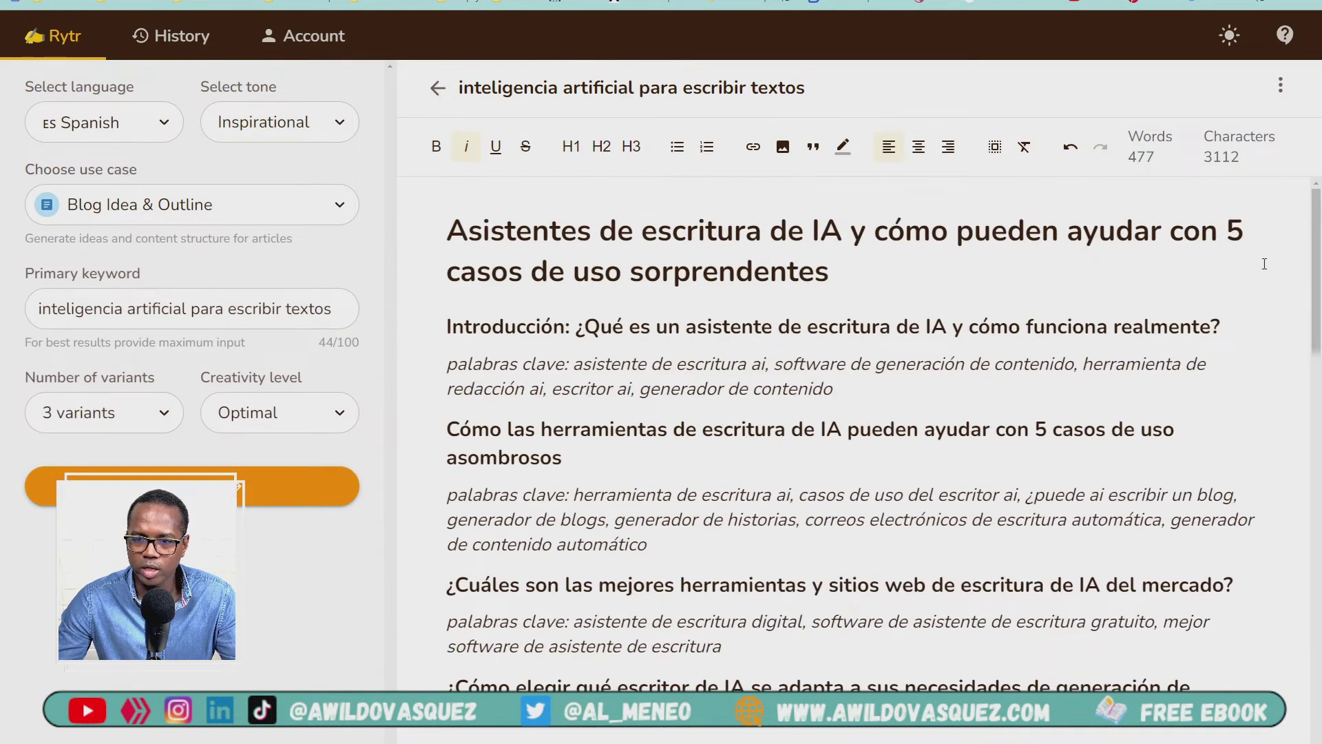
Examine the first outline variant, including its title, the introduction heading and the keywords beneath it
drag(442, 229, 1048, 687)
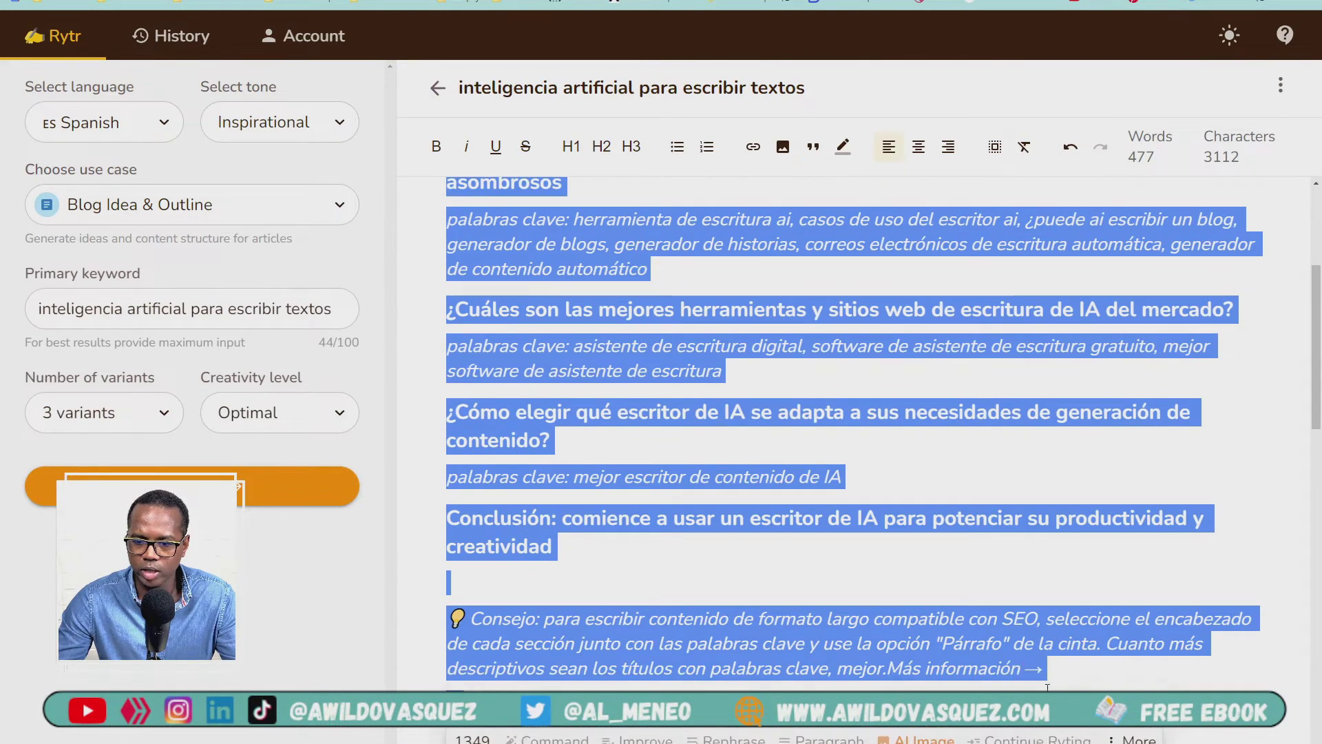
scroll(755, 382, up, 4)
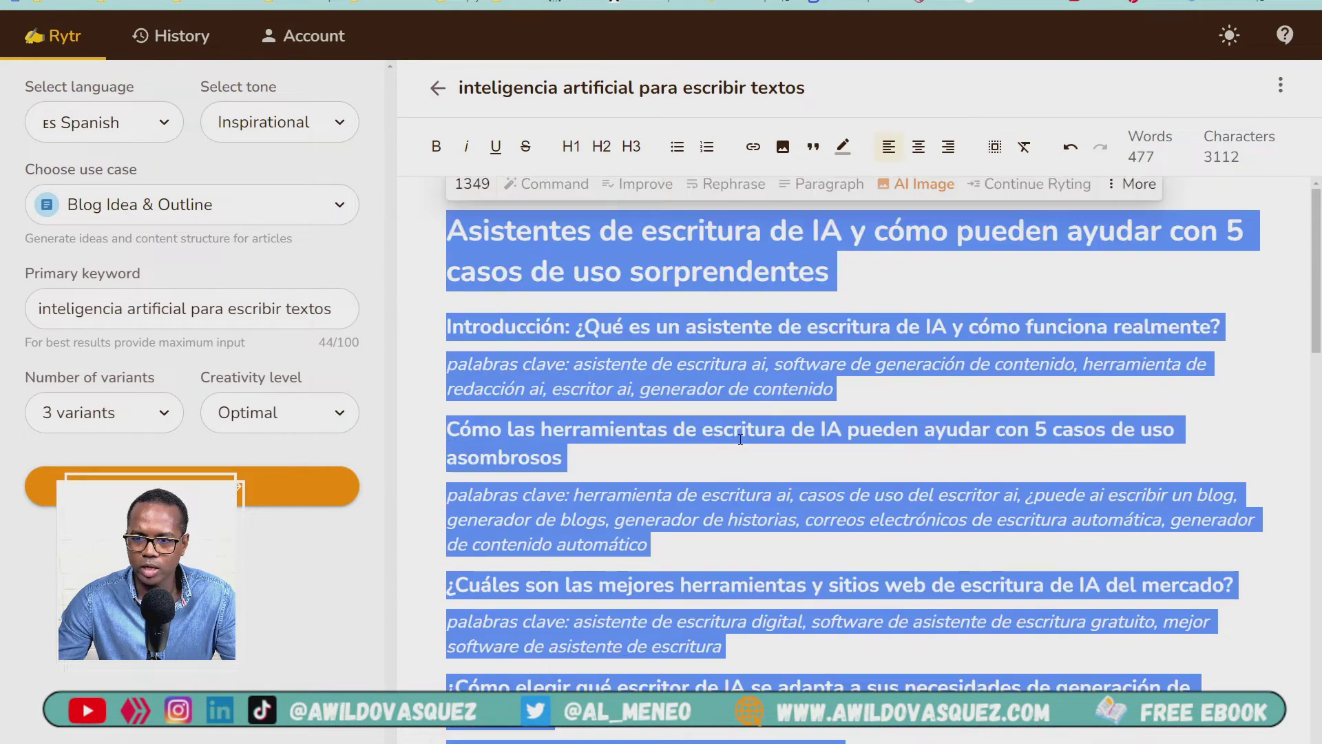
click(755, 381)
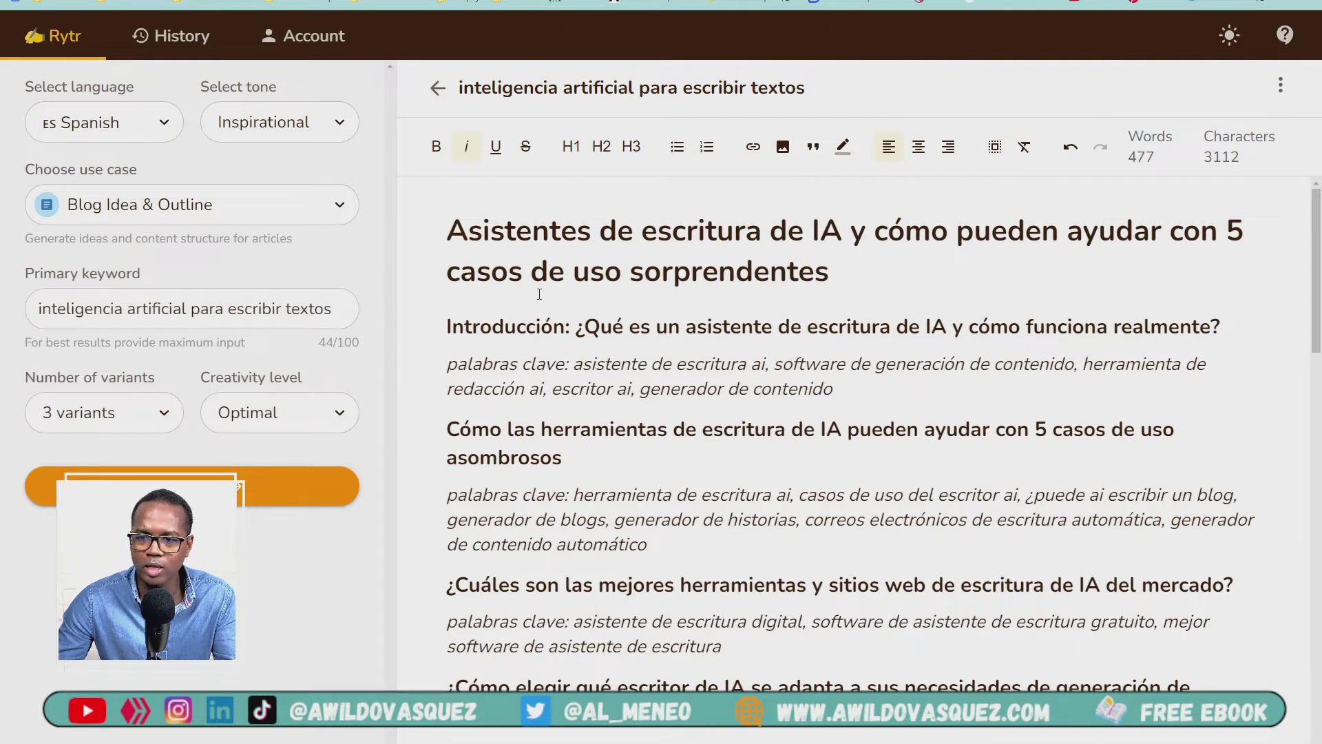
drag(830, 275, 447, 221)
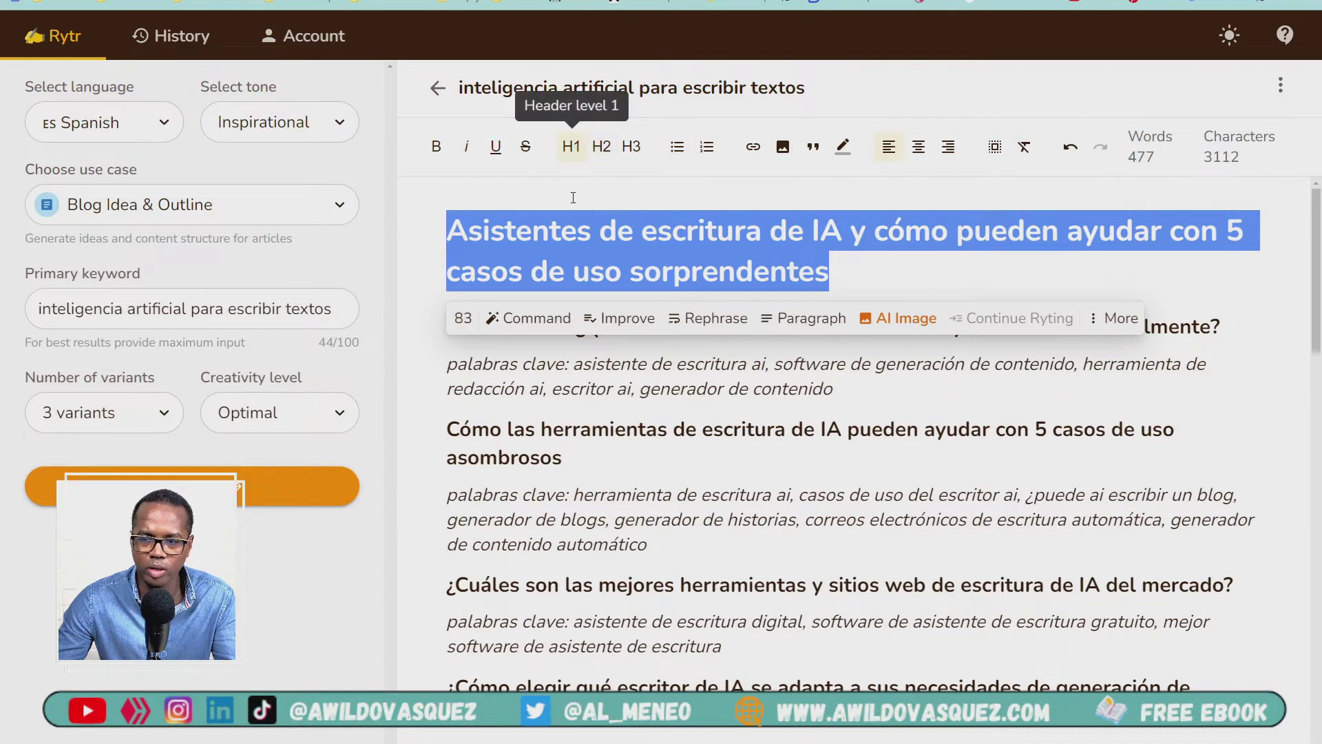
click(550, 389)
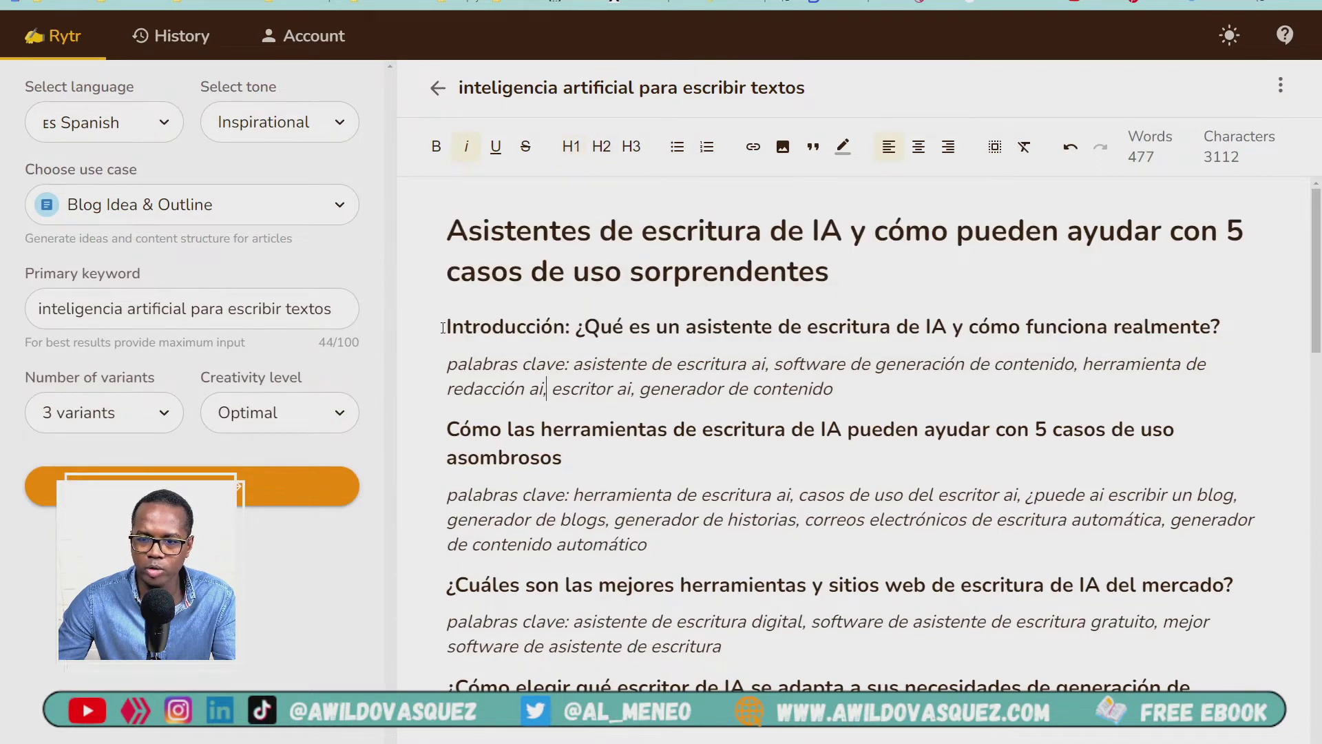
drag(443, 327, 789, 329)
click(685, 337)
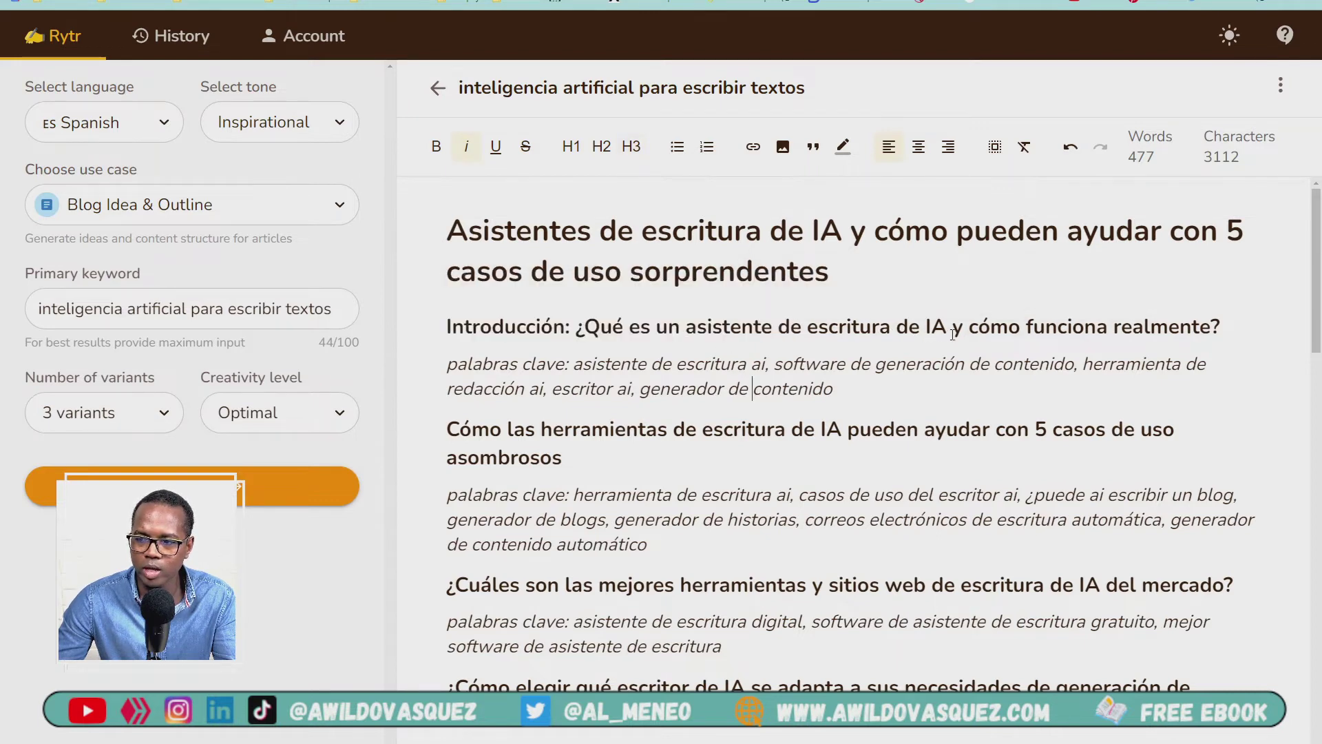
drag(1226, 322, 1192, 324)
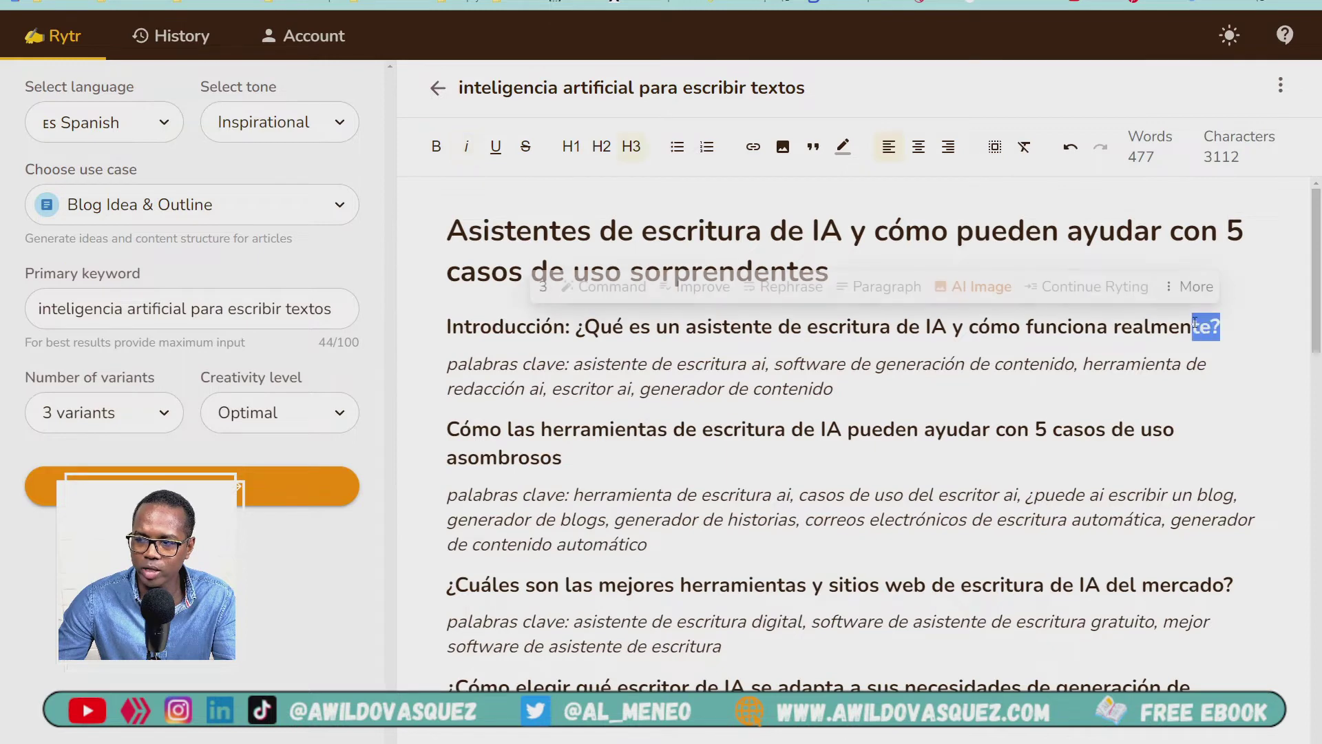
drag(448, 327, 1018, 325)
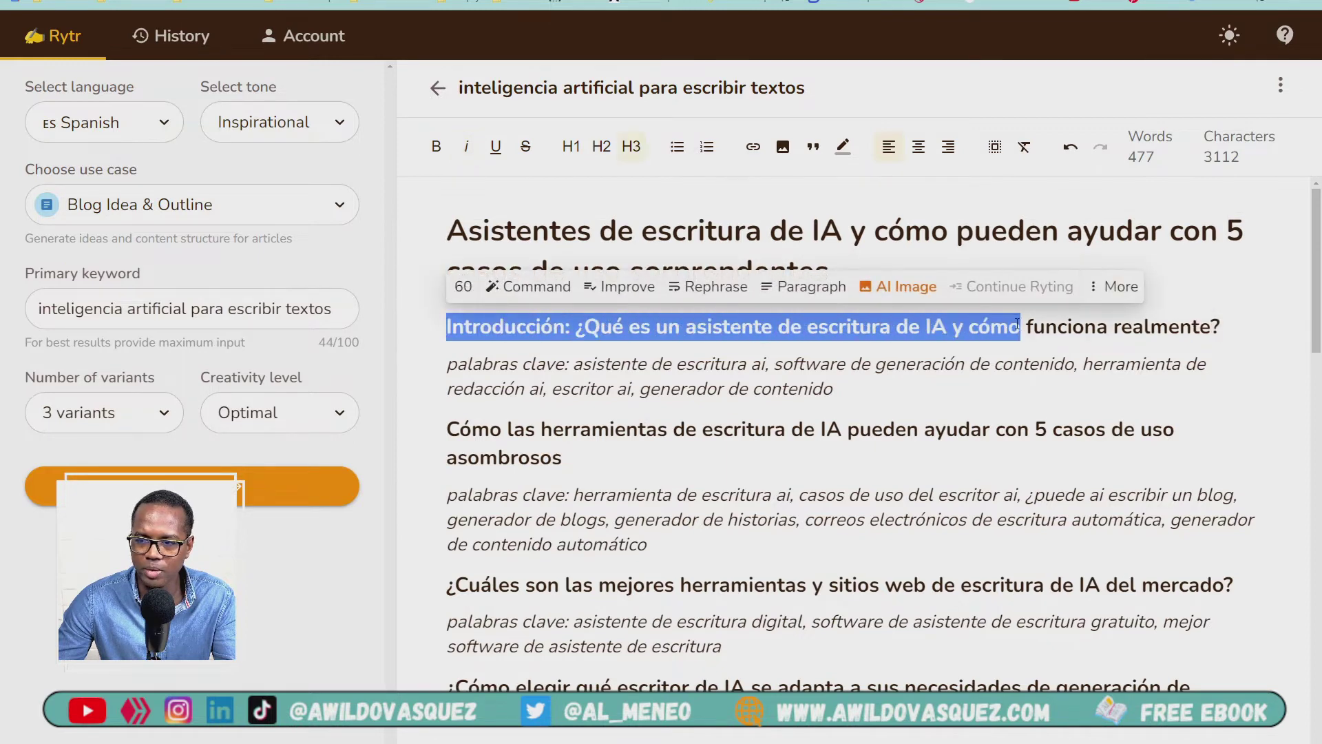
drag(450, 368, 1124, 363)
click(588, 363)
Append ", inteligencia artificial" to the end of the introduction's keyword list
click(918, 400)
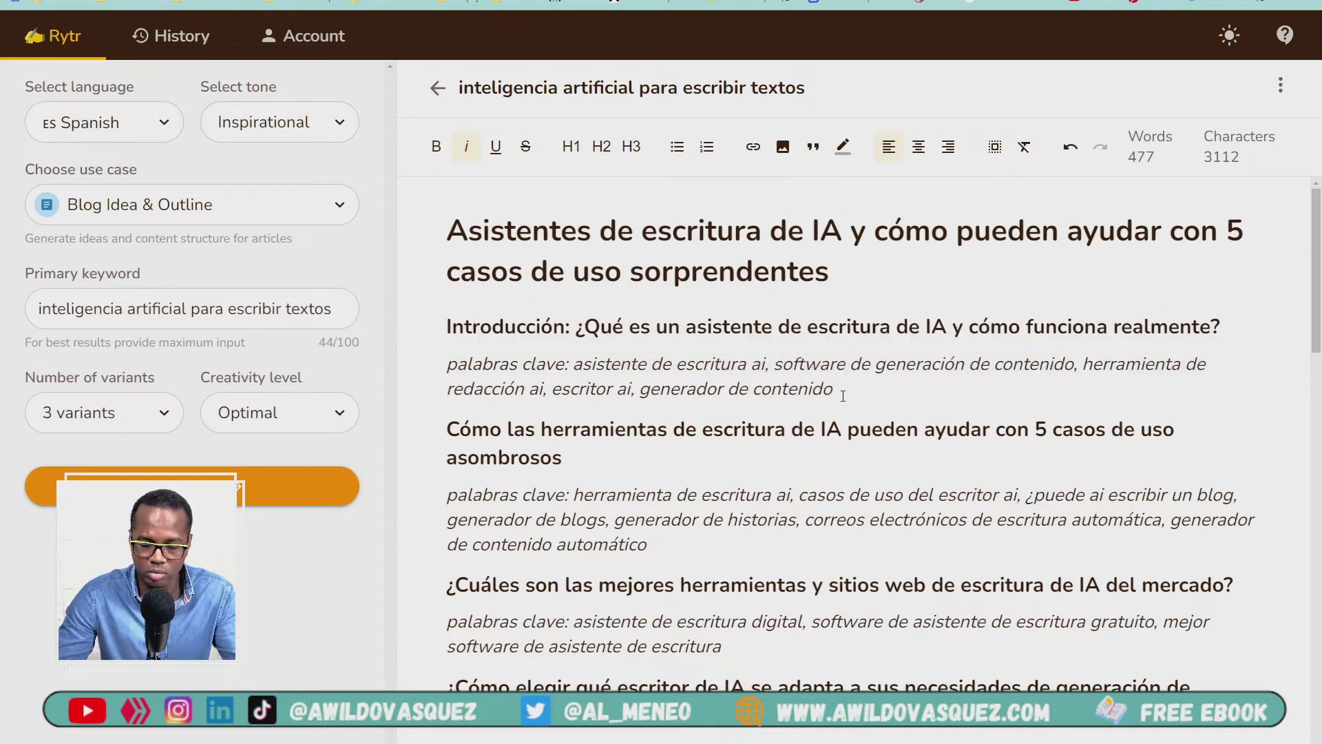
text(, ar)
key(BackSpace)
key(BackSpace)
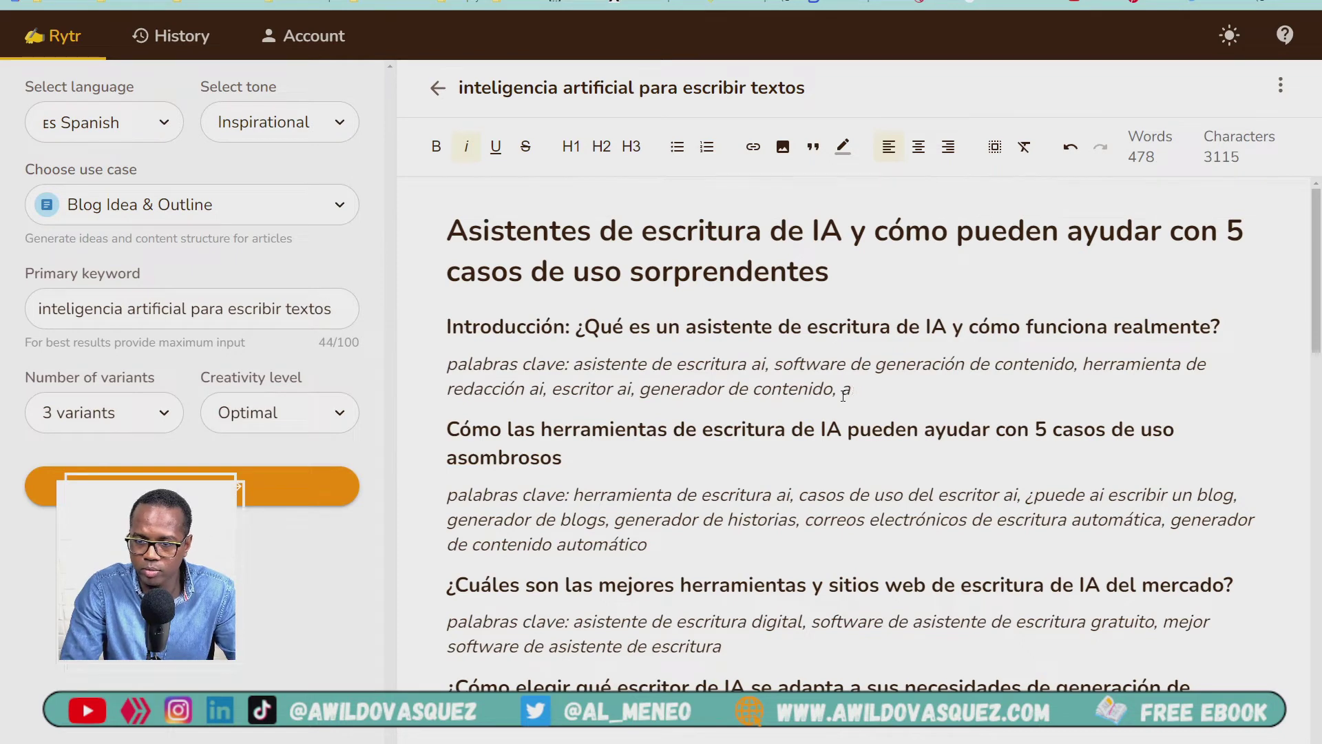
text(inteligencia artificial)
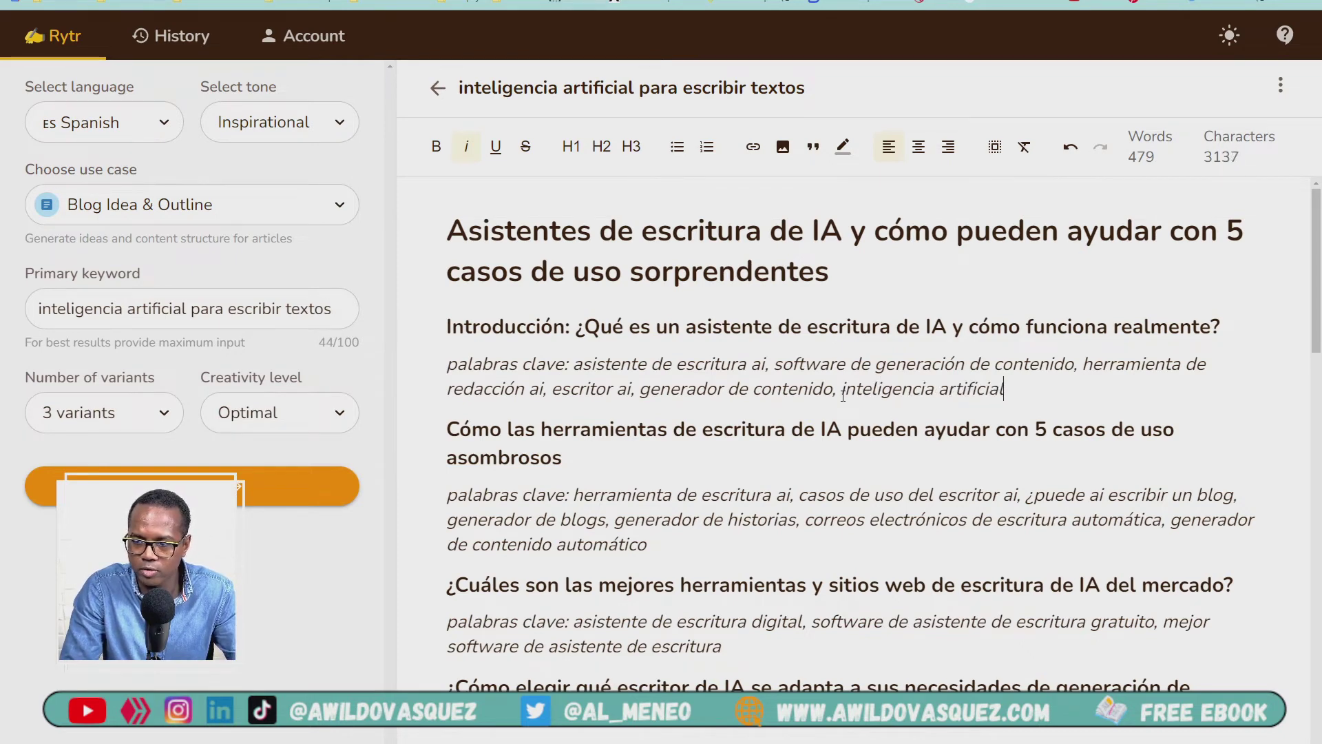
Generate a paragraph from the introduction heading together with its keywords
drag(1043, 389, 447, 328)
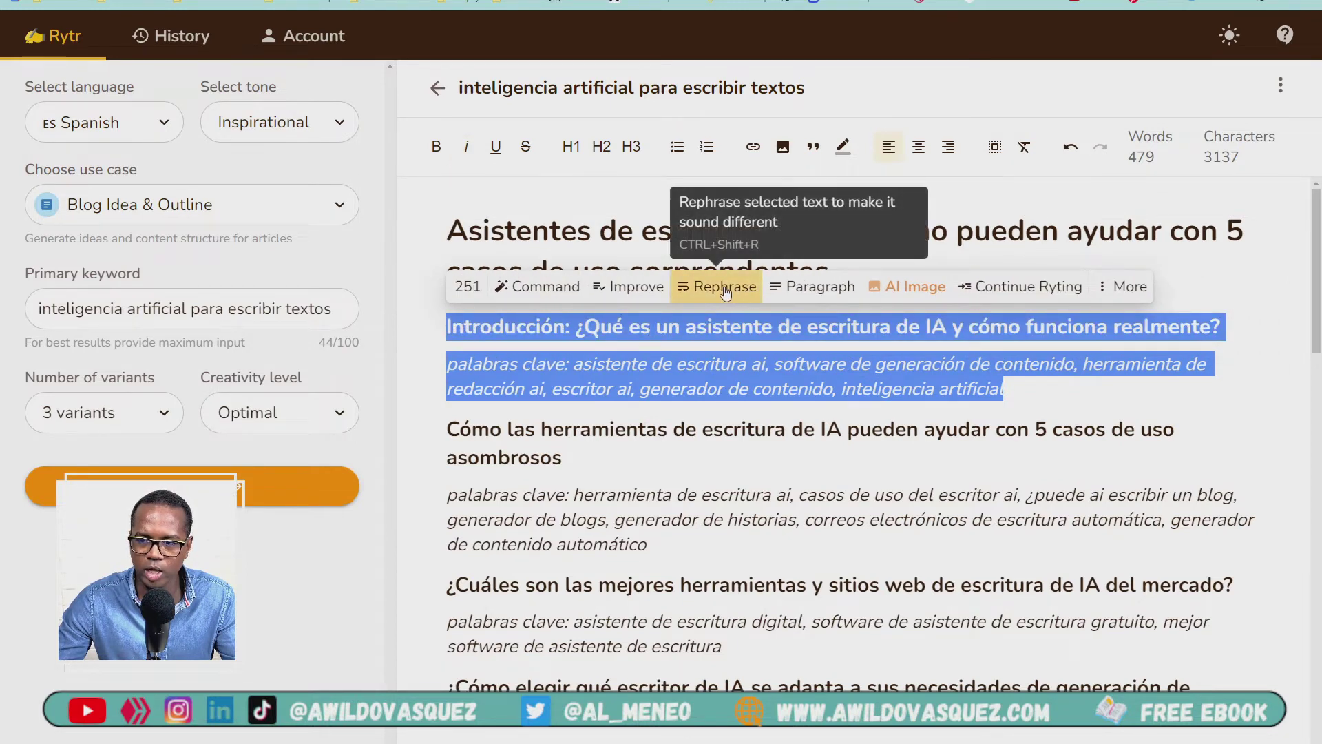
click(820, 289)
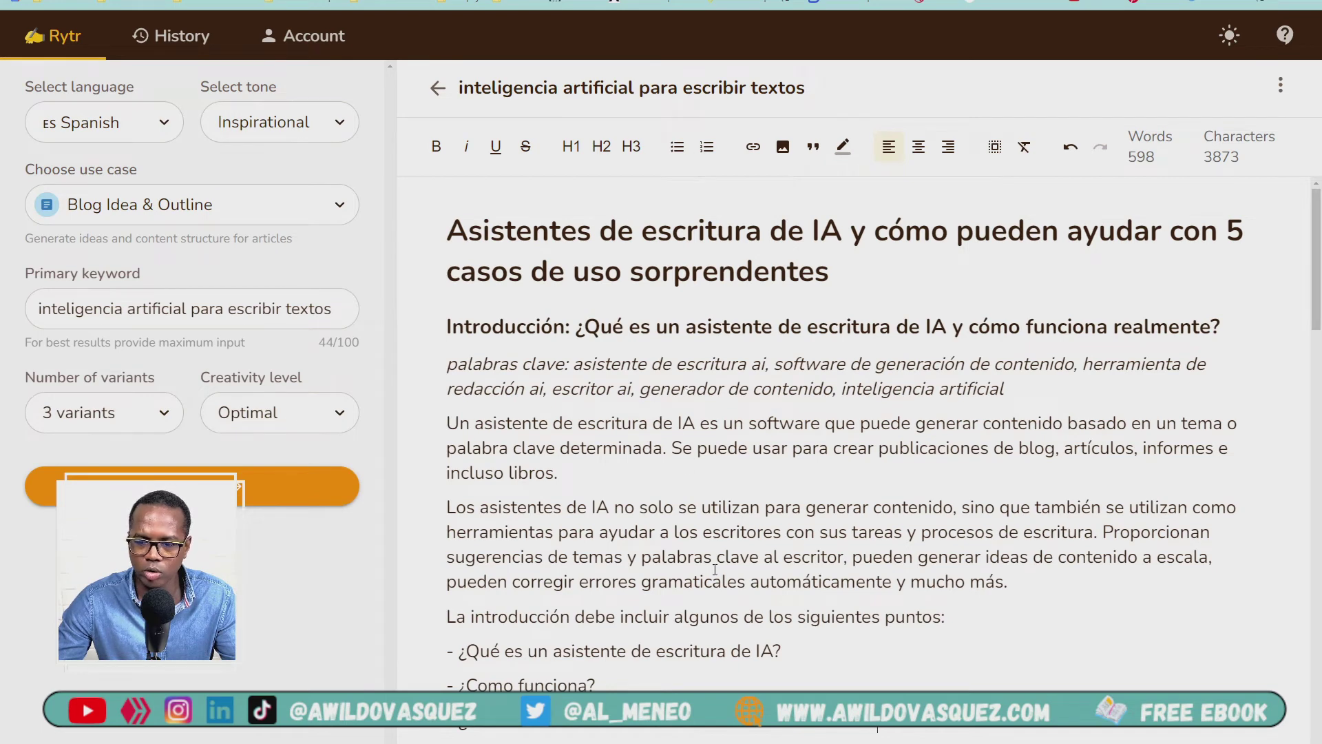
Examine the generated introduction text, its bulleted questions and the keyword line above it
scroll(715, 569, down, 1)
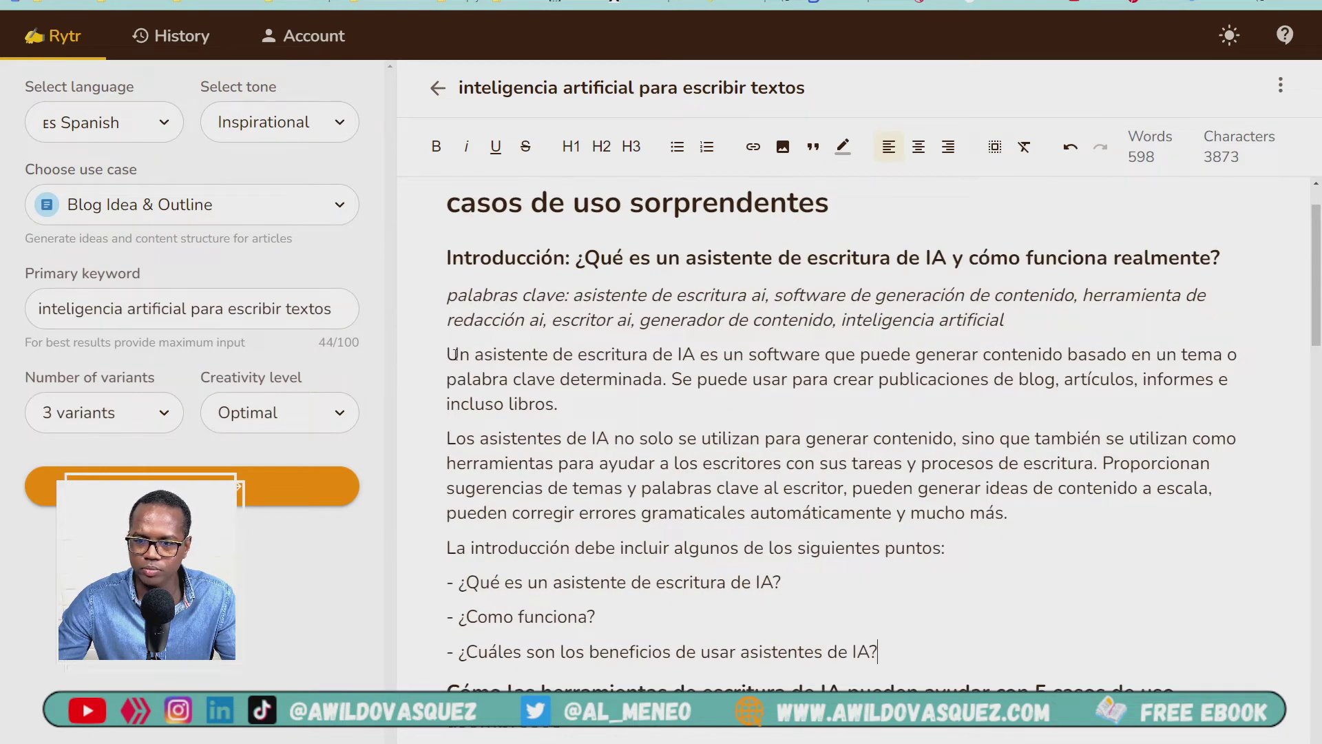
drag(449, 354, 1023, 616)
click(922, 570)
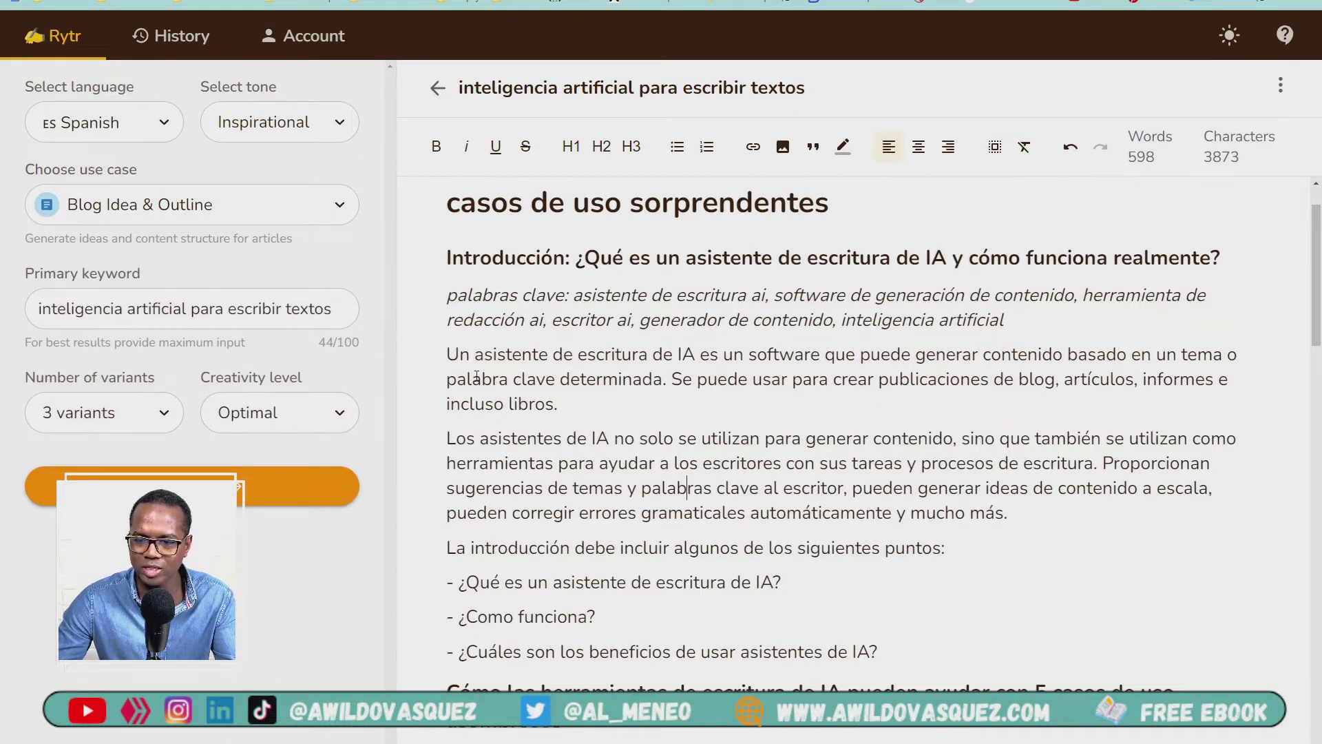
drag(453, 354, 909, 653)
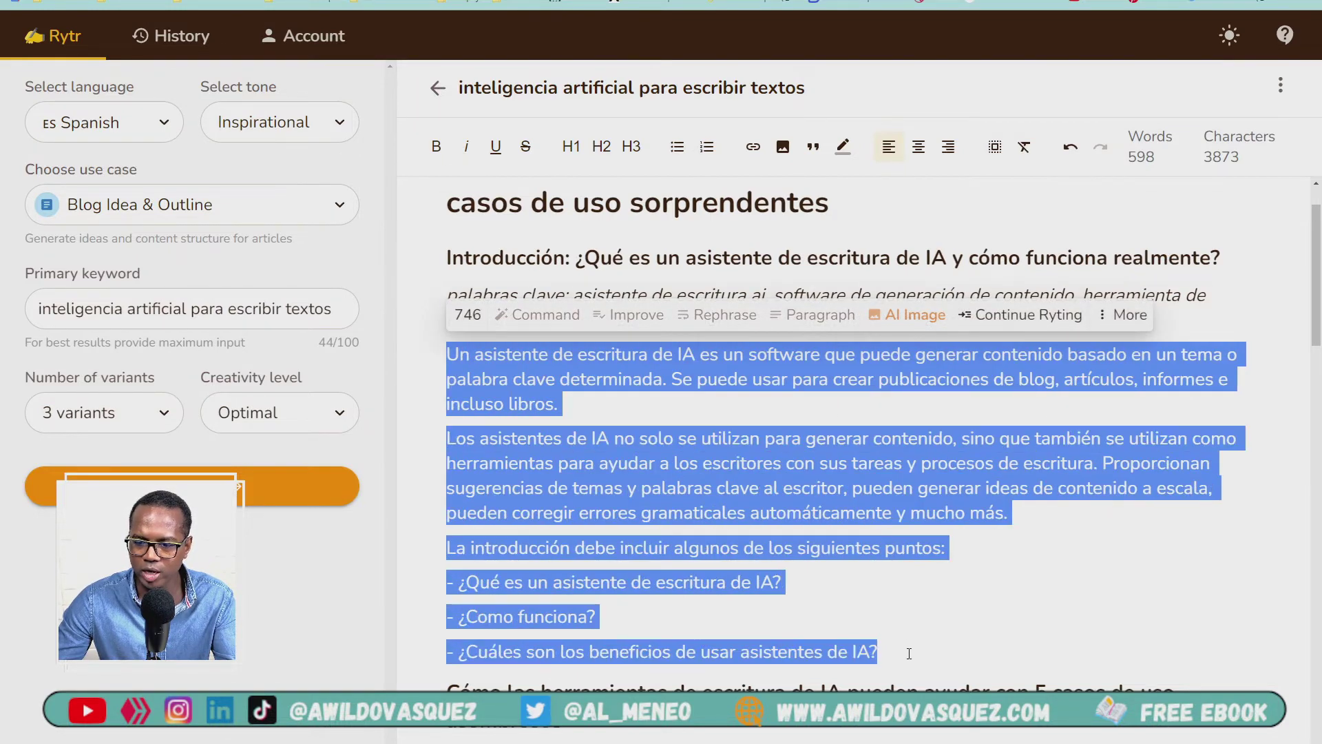
click(935, 629)
drag(447, 582, 597, 618)
drag(446, 647, 861, 685)
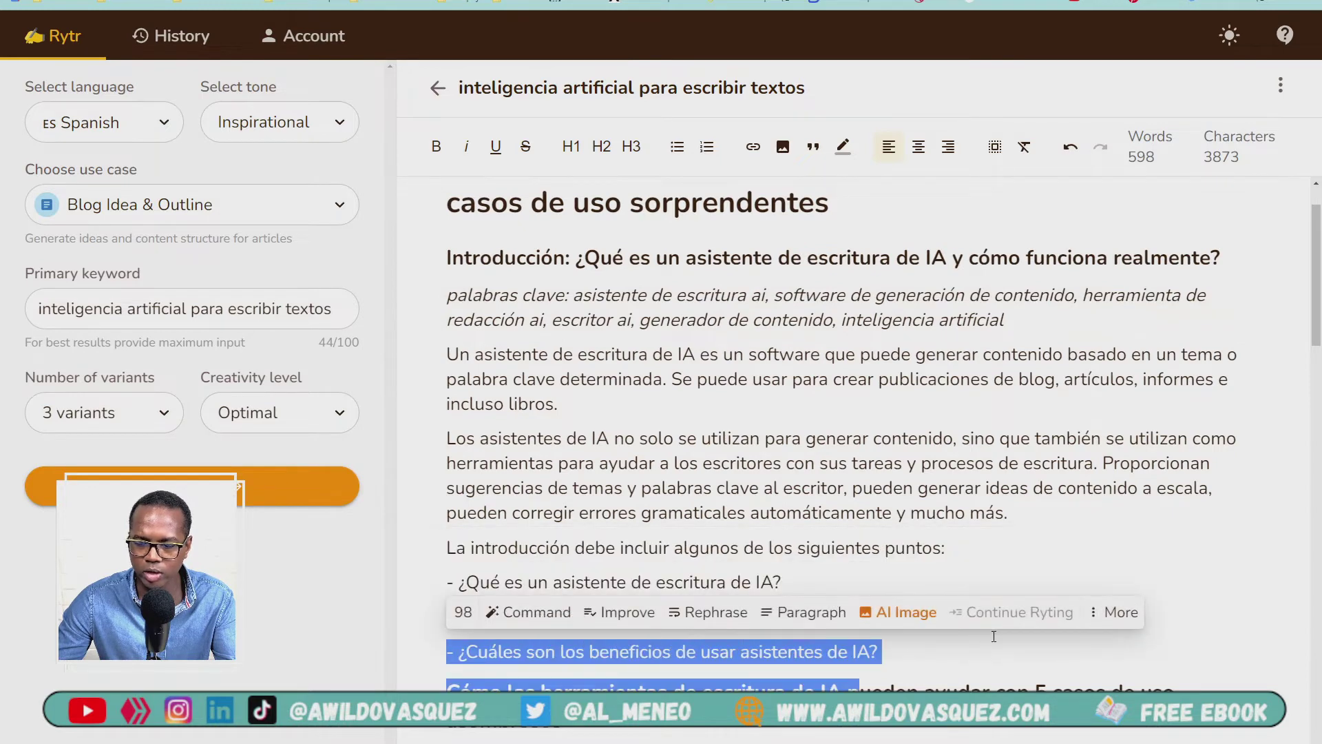
click(1112, 638)
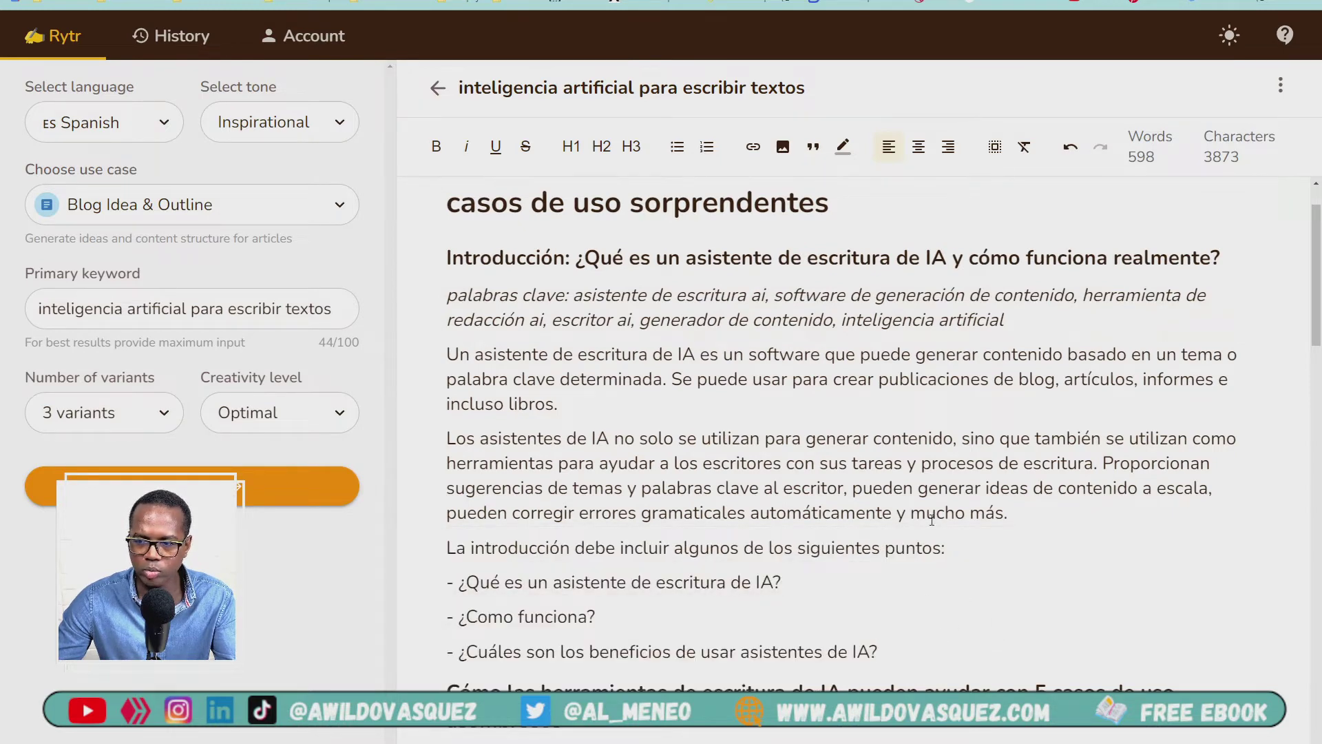
drag(1003, 319, 427, 288)
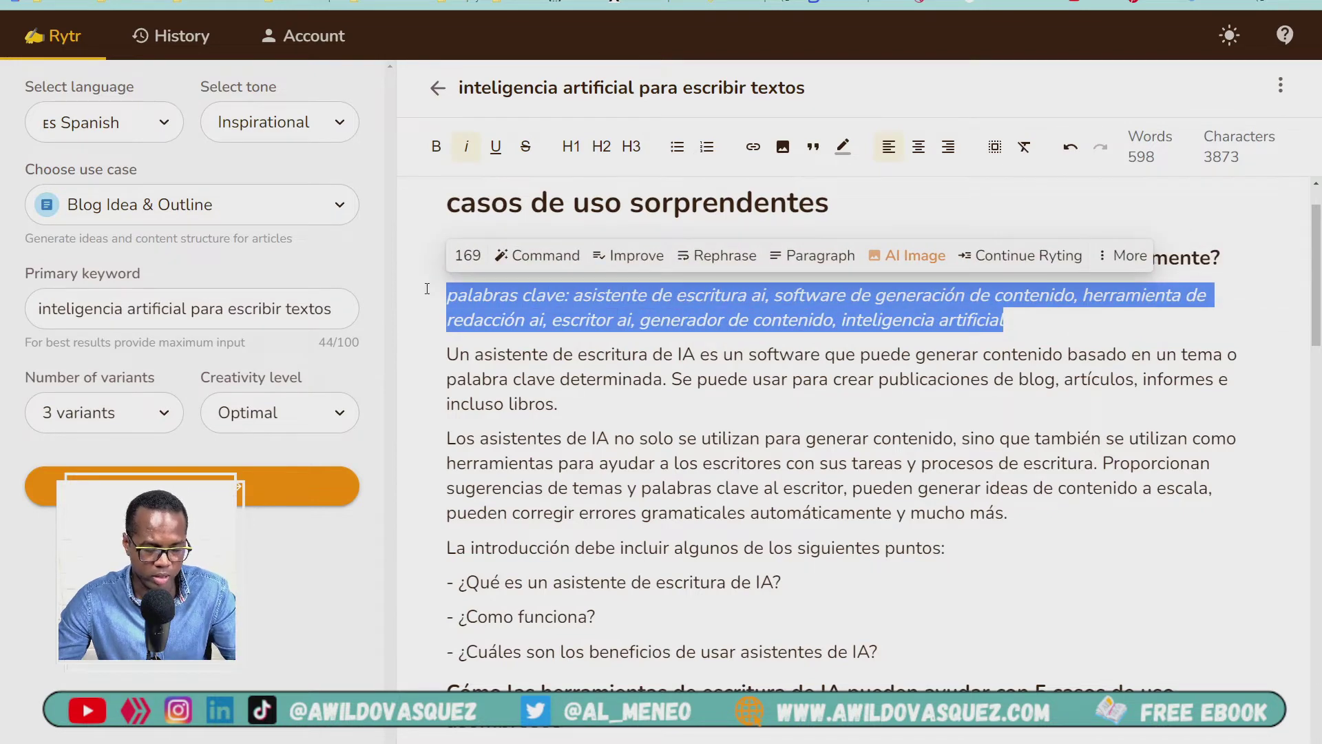
key(alt+Tab)
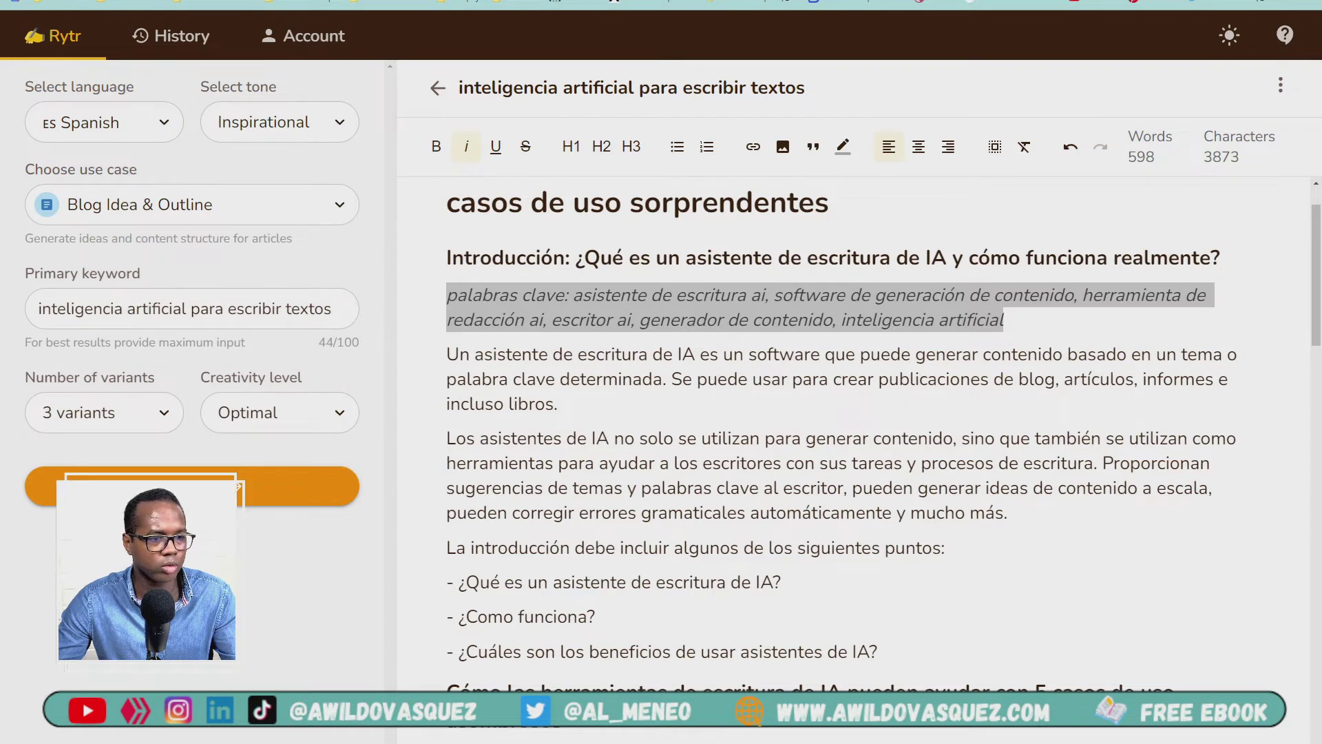
Generate a paragraph from the heading "¿Cómo elegir qué escritor de IA se adapta a sus necesidades de generación de contenido?" and its keywords
scroll(502, 532, down, 10)
click(501, 532)
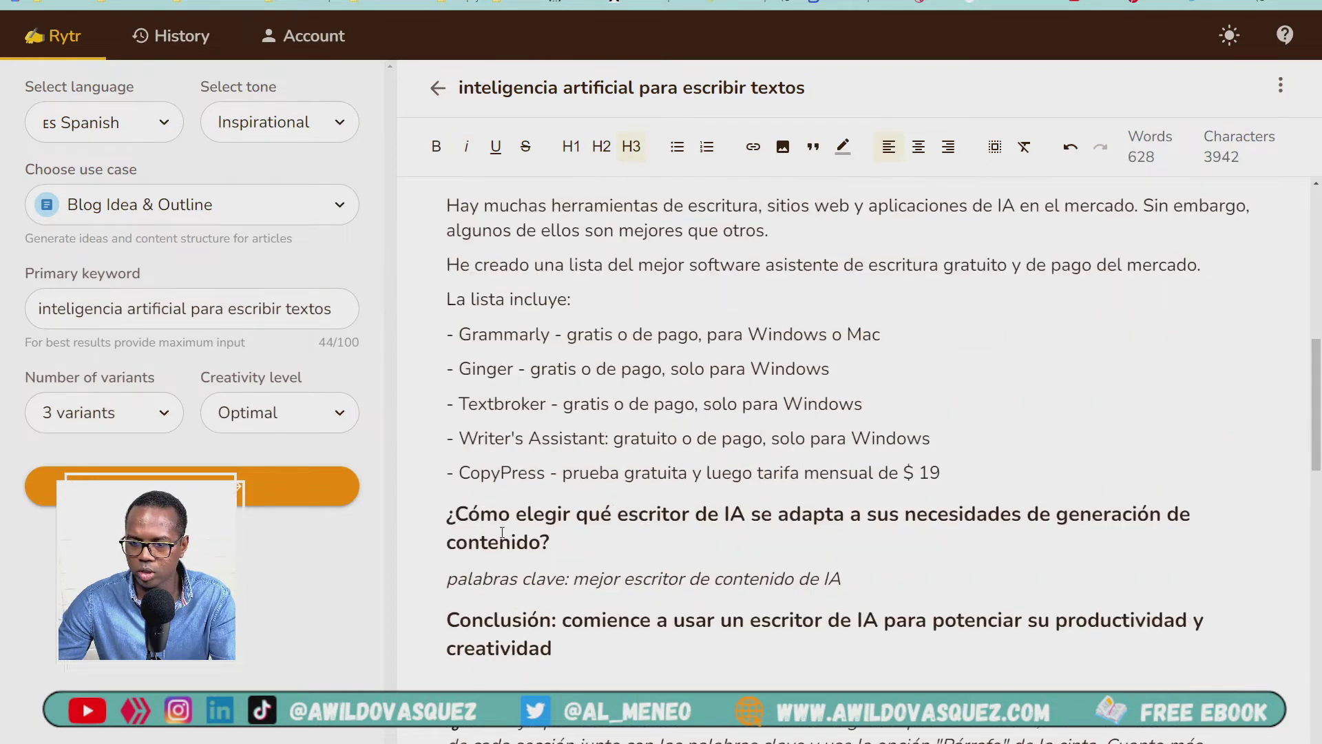
drag(444, 514, 842, 580)
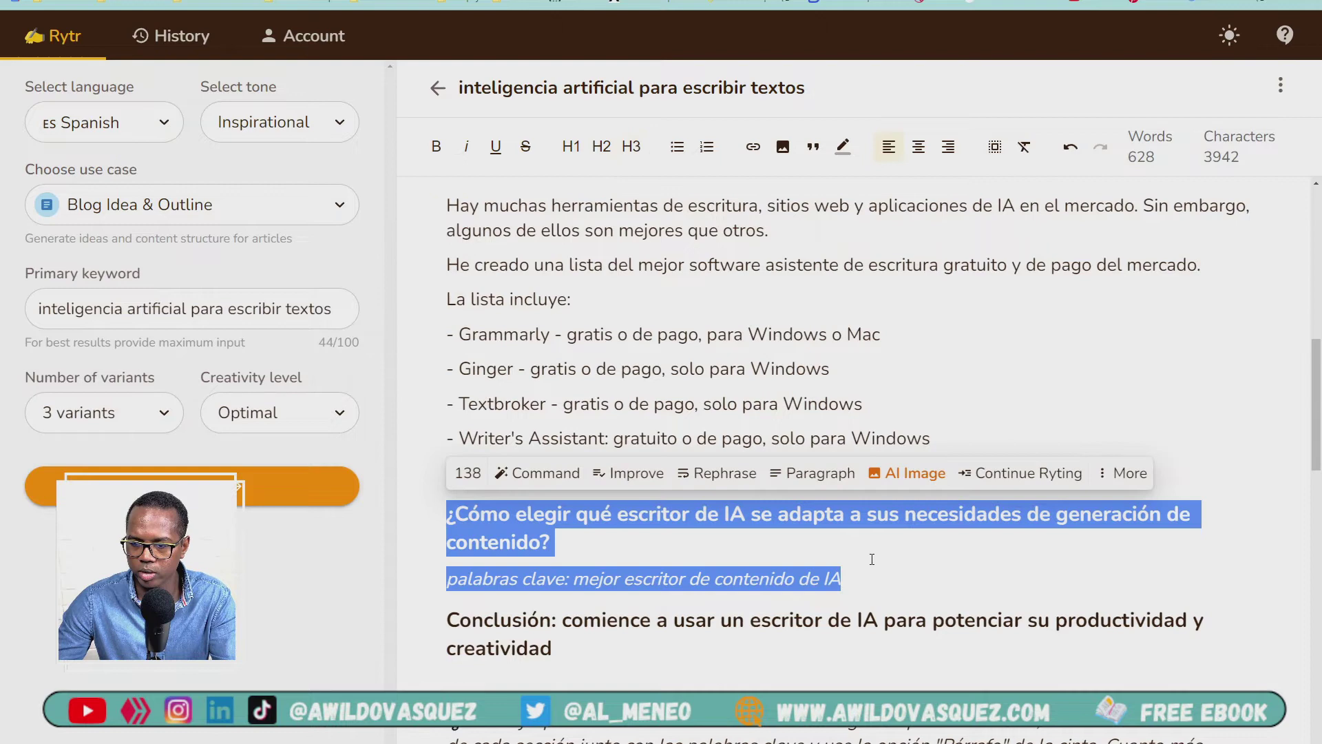
click(812, 472)
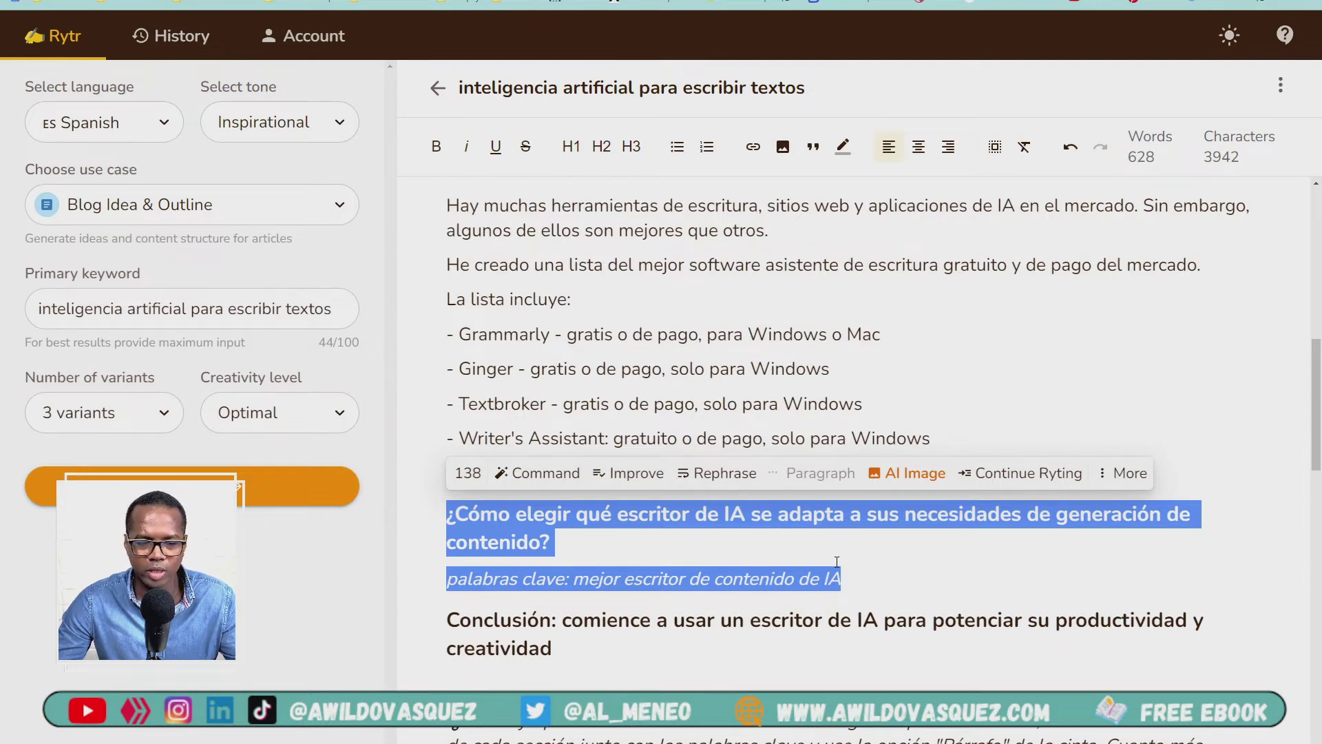
Generate a paragraph from the heading "Conclusión: comience a usar un escritor de IA para potenciar su productividad y creatividad"
scroll(836, 561, down, 2)
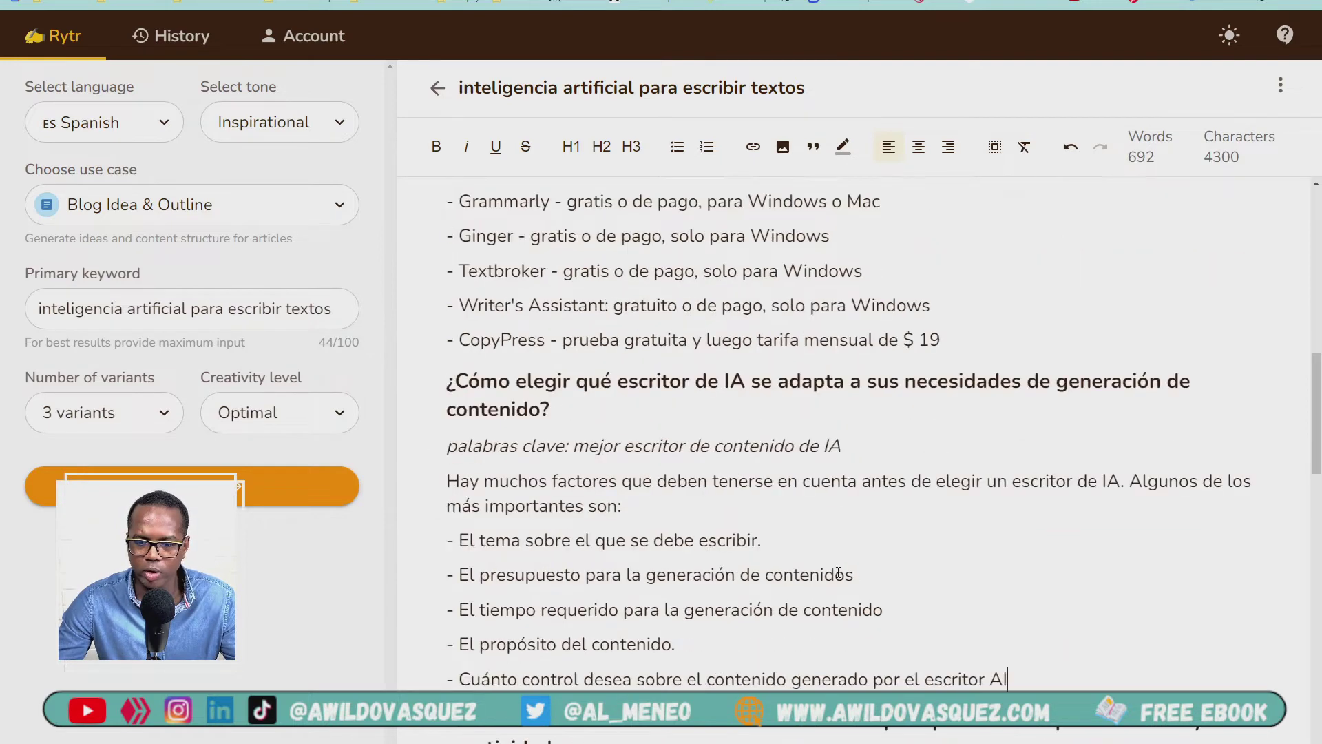
drag(1026, 611, 433, 402)
click(531, 539)
scroll(530, 539, down, 3)
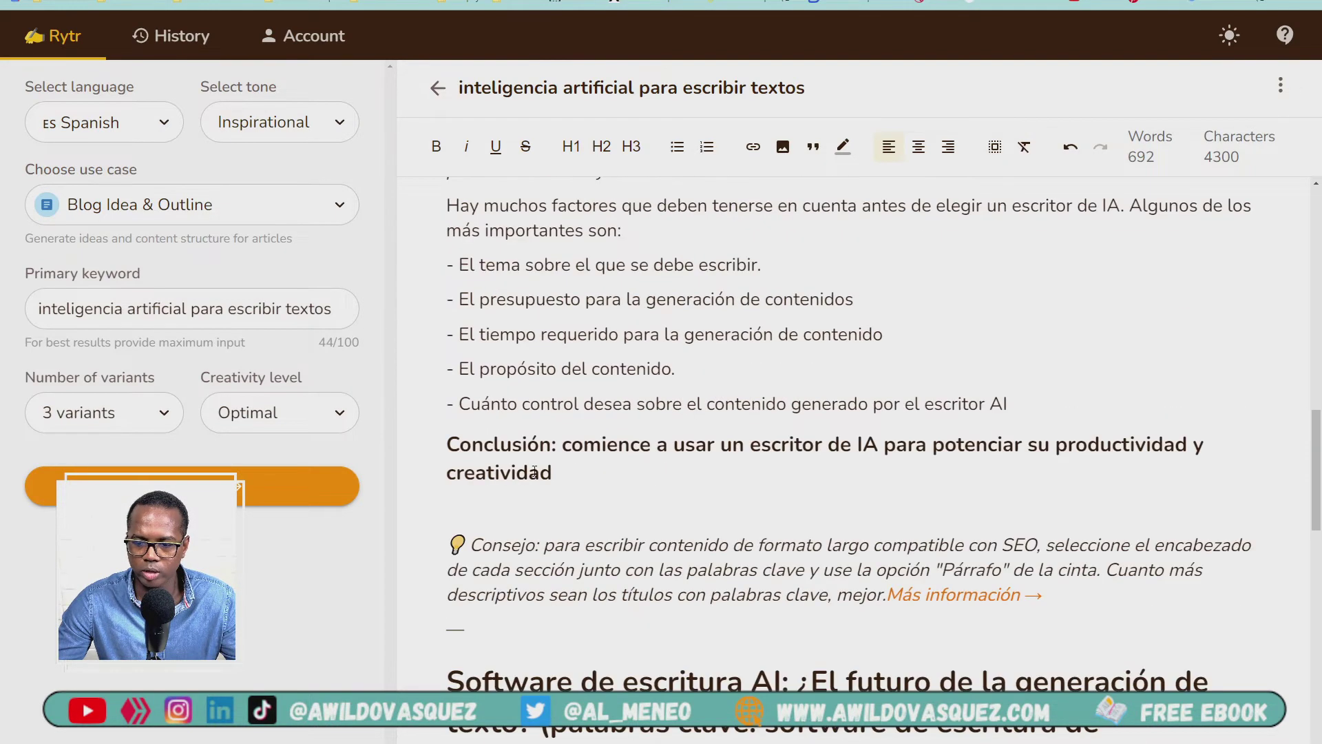
drag(553, 472, 428, 436)
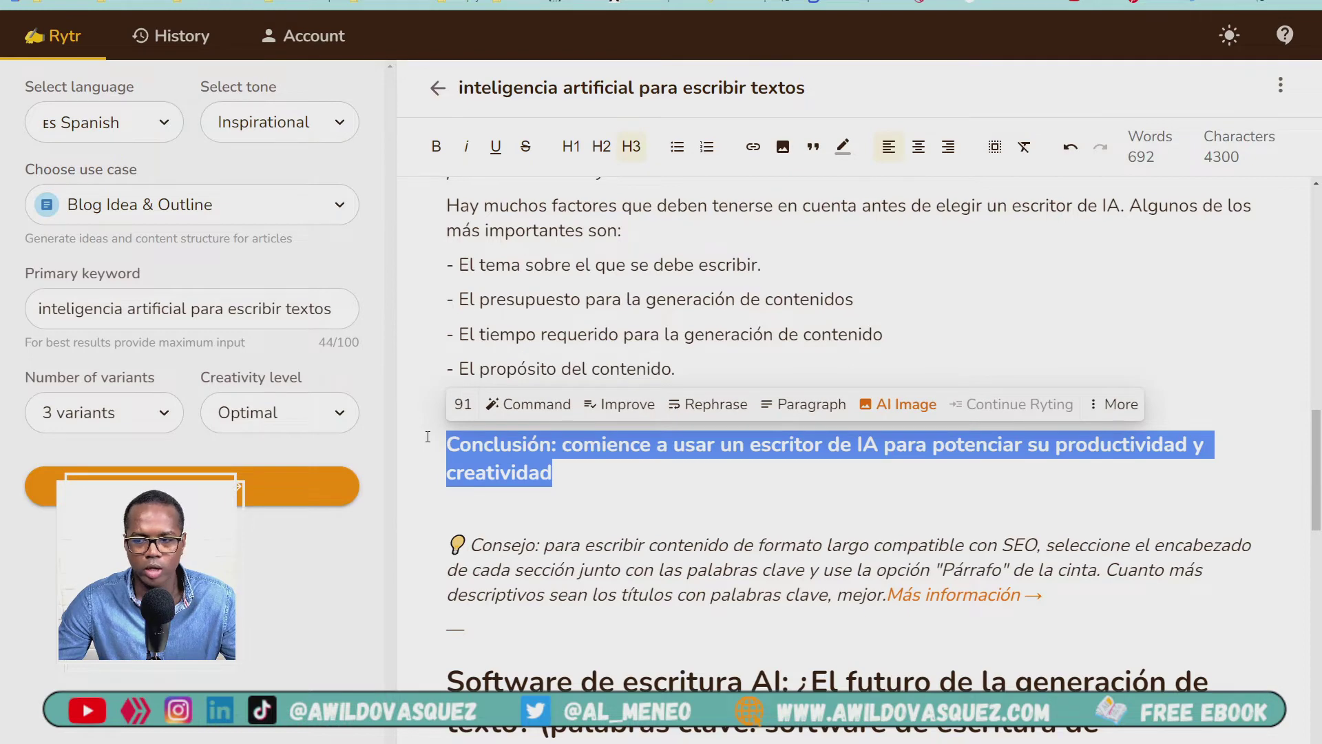
click(780, 411)
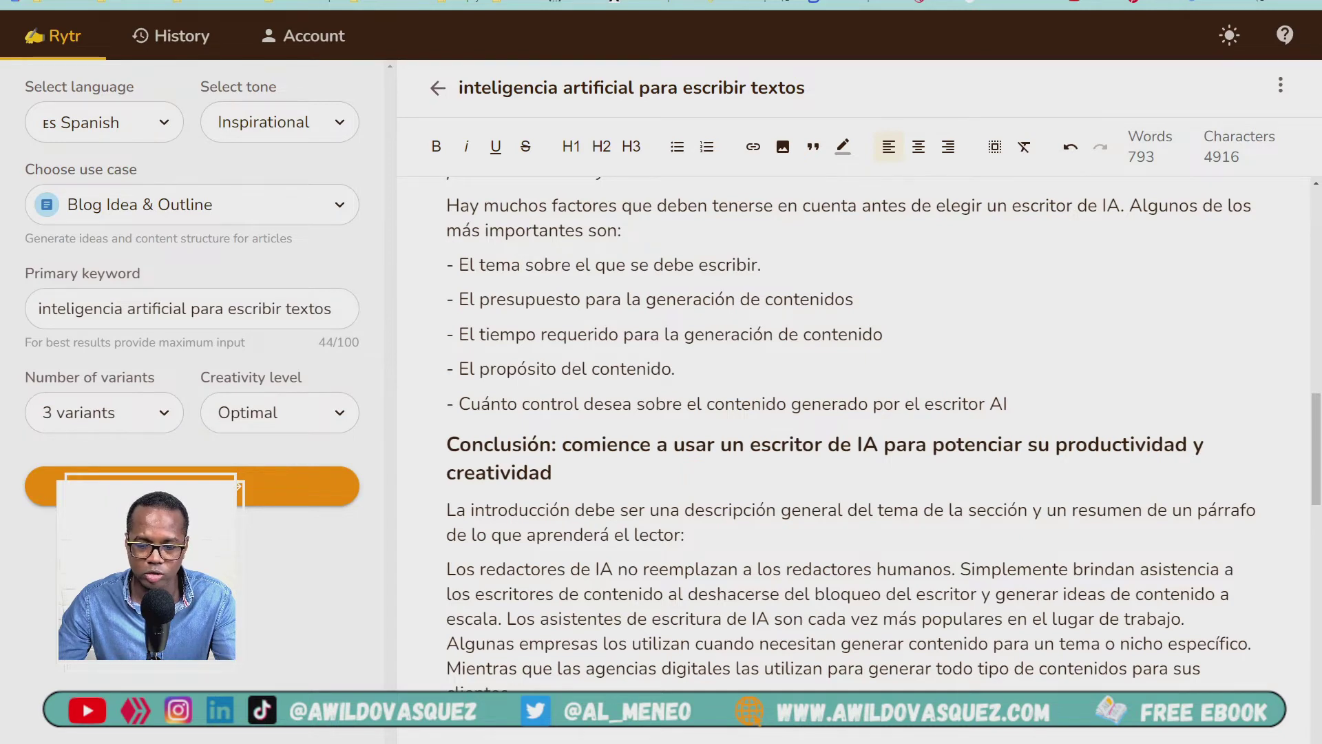
Delete the tip and the leftover outline content below the conclusion's generated text
drag(511, 689, 473, 575)
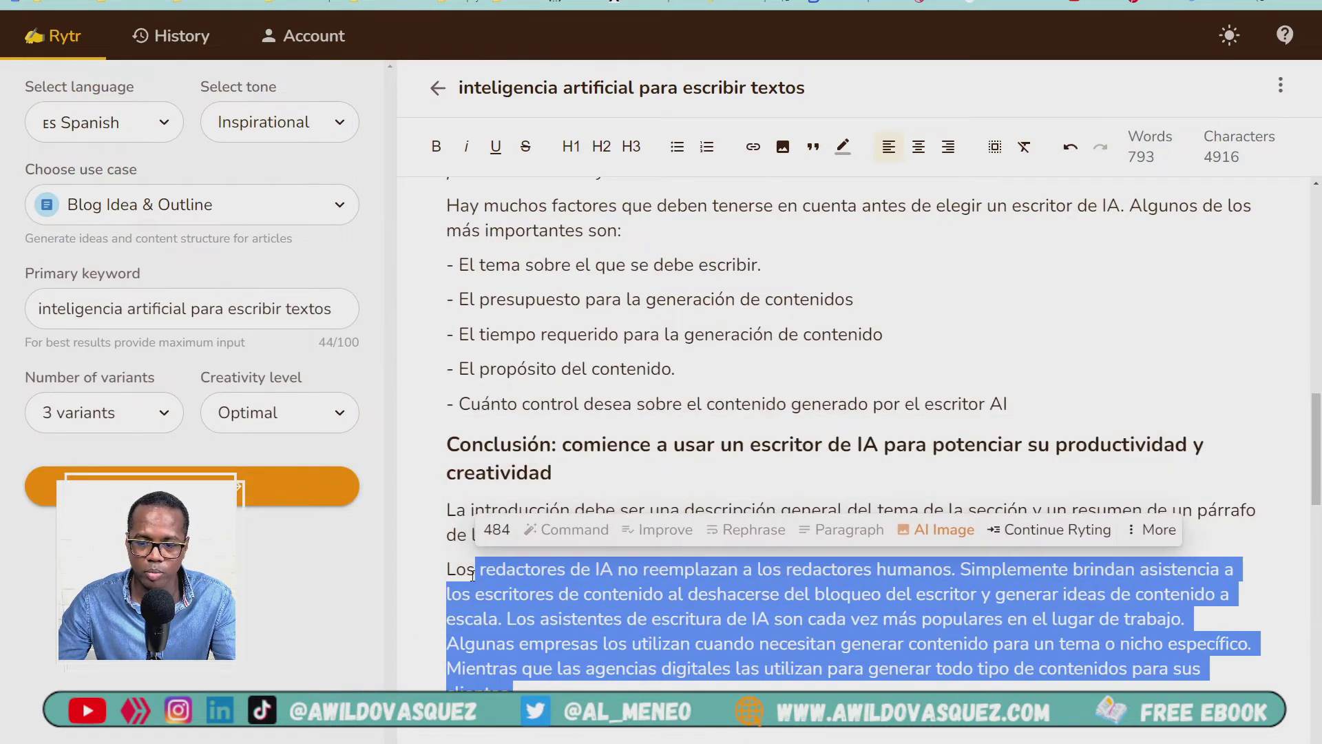
click(446, 732)
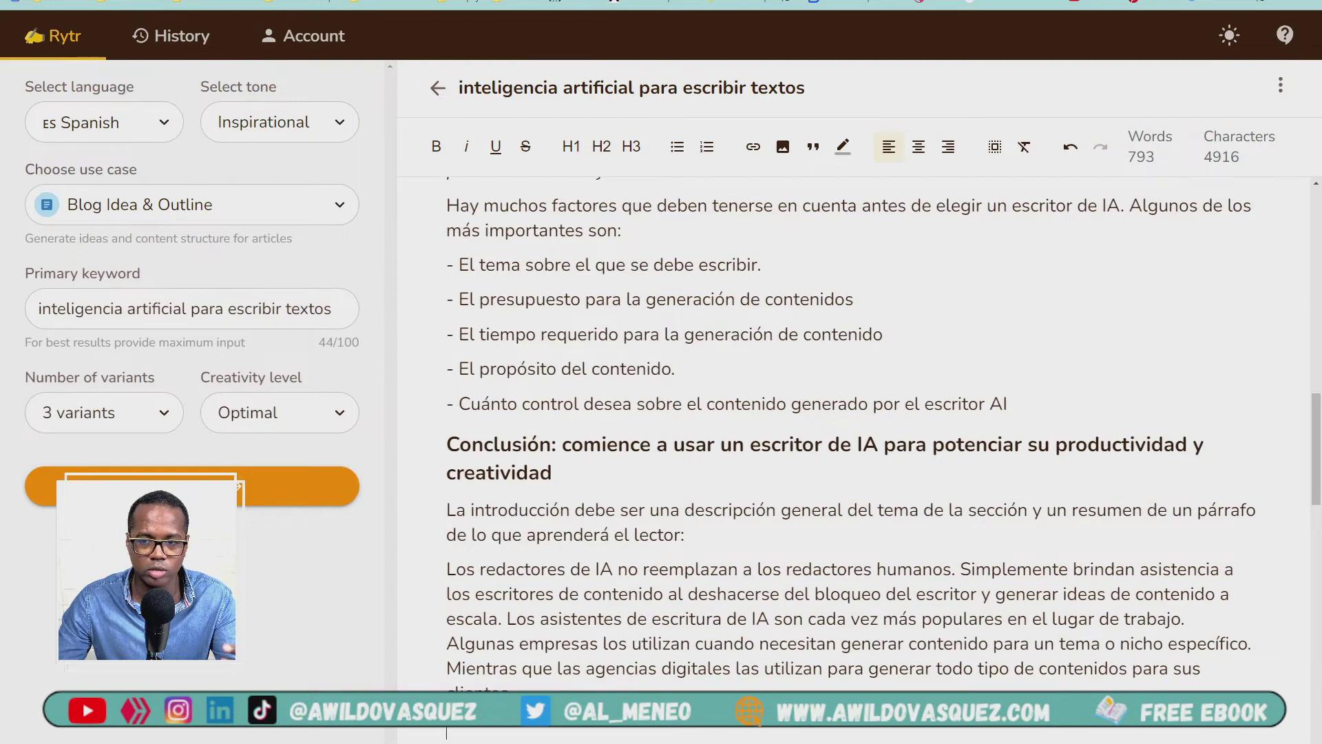
scroll(853, 427, up, 2)
scroll(854, 427, down, 3)
drag(520, 635, 1222, 155)
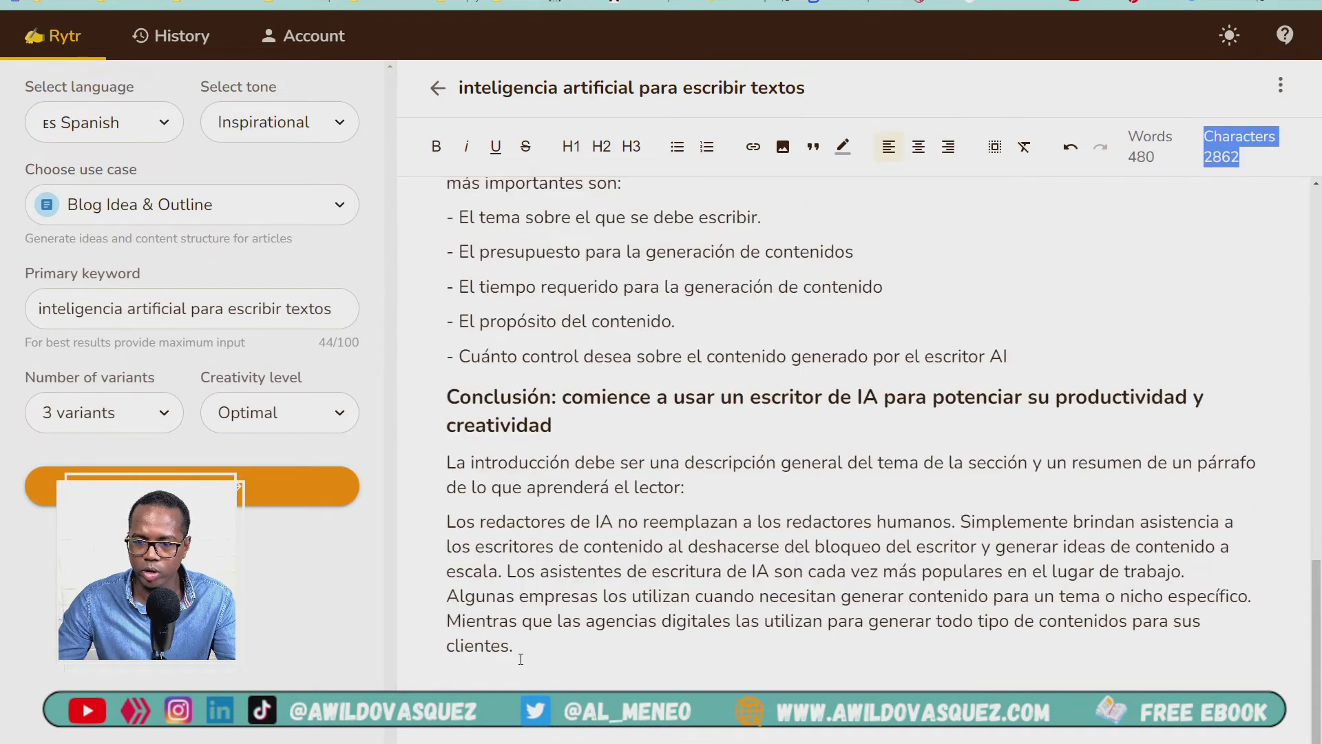
Extend the conclusion with Continue Ryting, using both of its generated paragraphs as the source text
drag(520, 659, 438, 469)
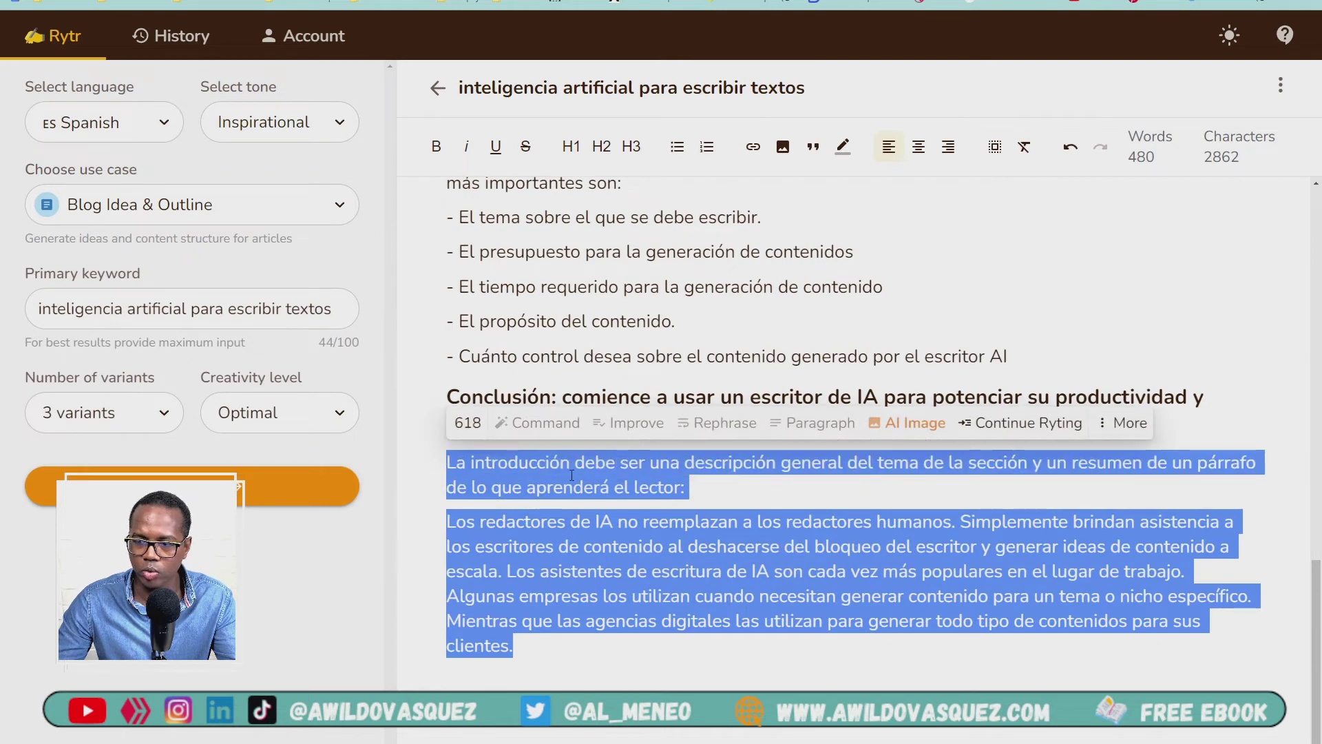
click(1072, 430)
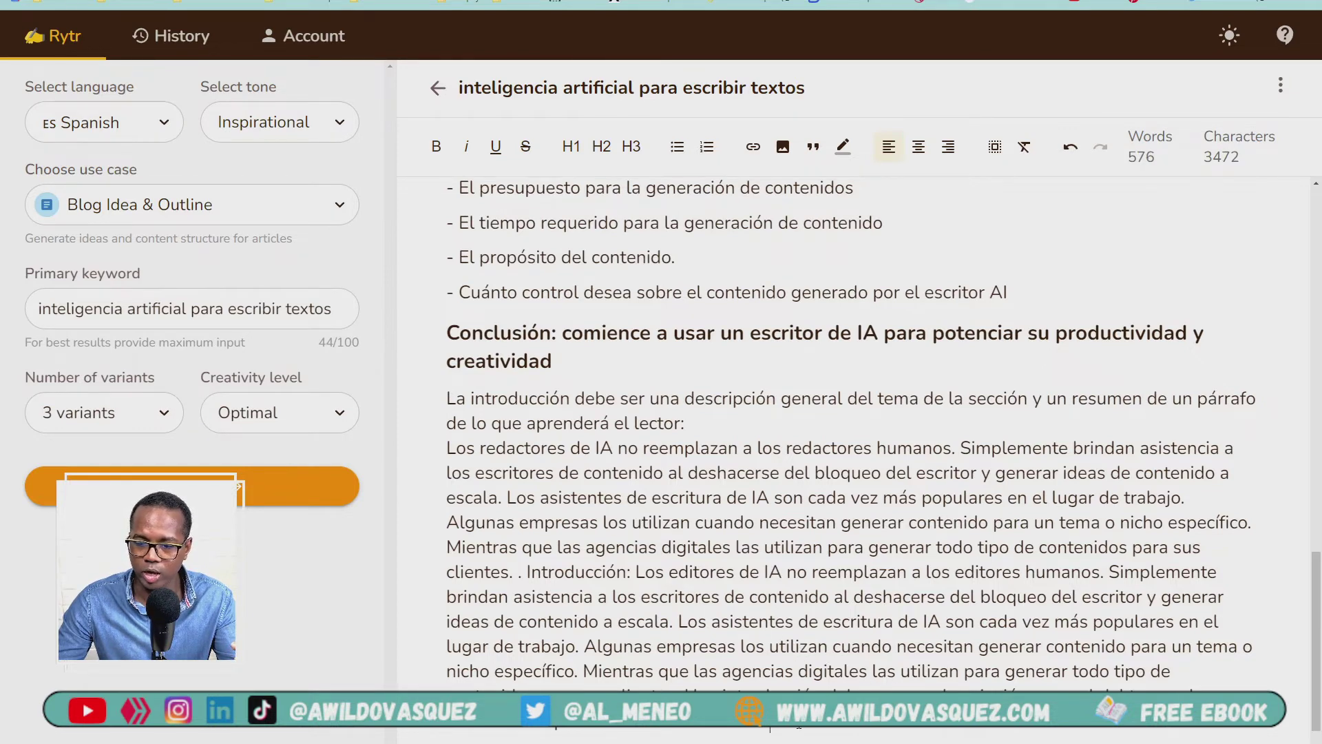
drag(770, 727, 429, 451)
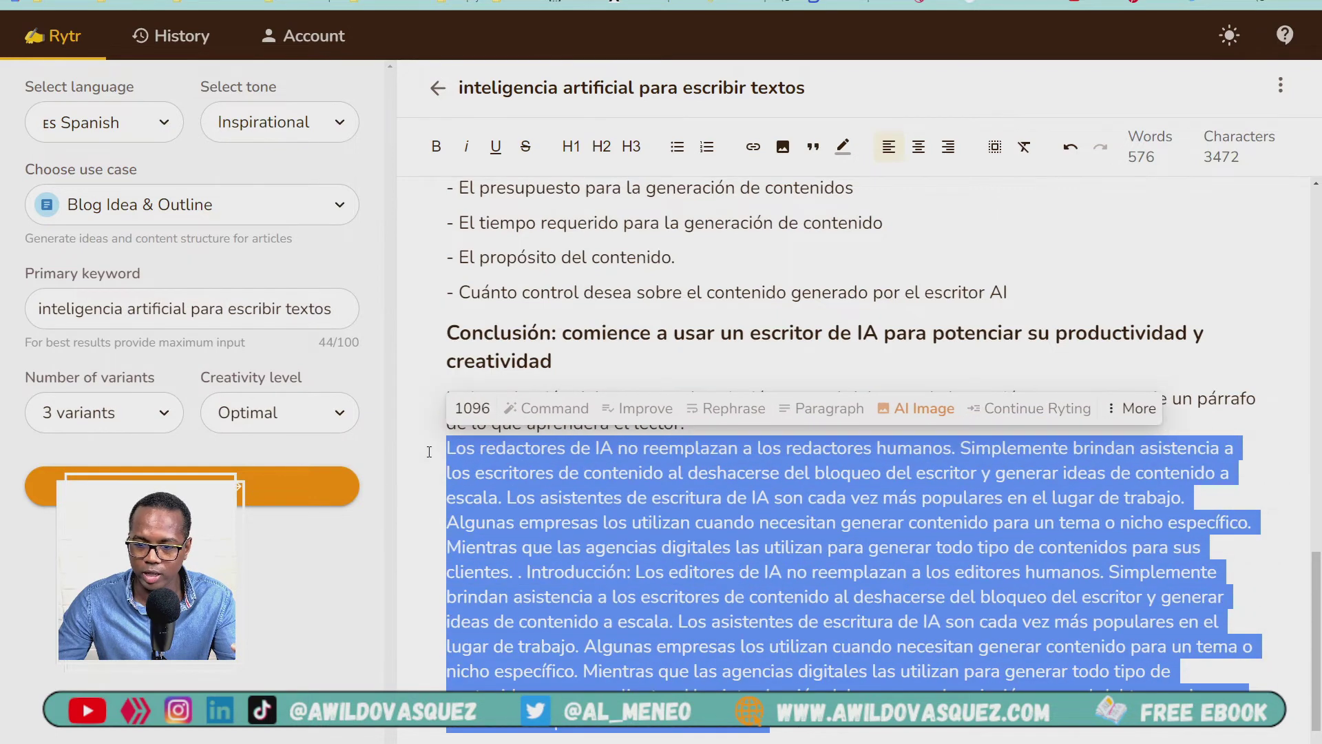
click(825, 652)
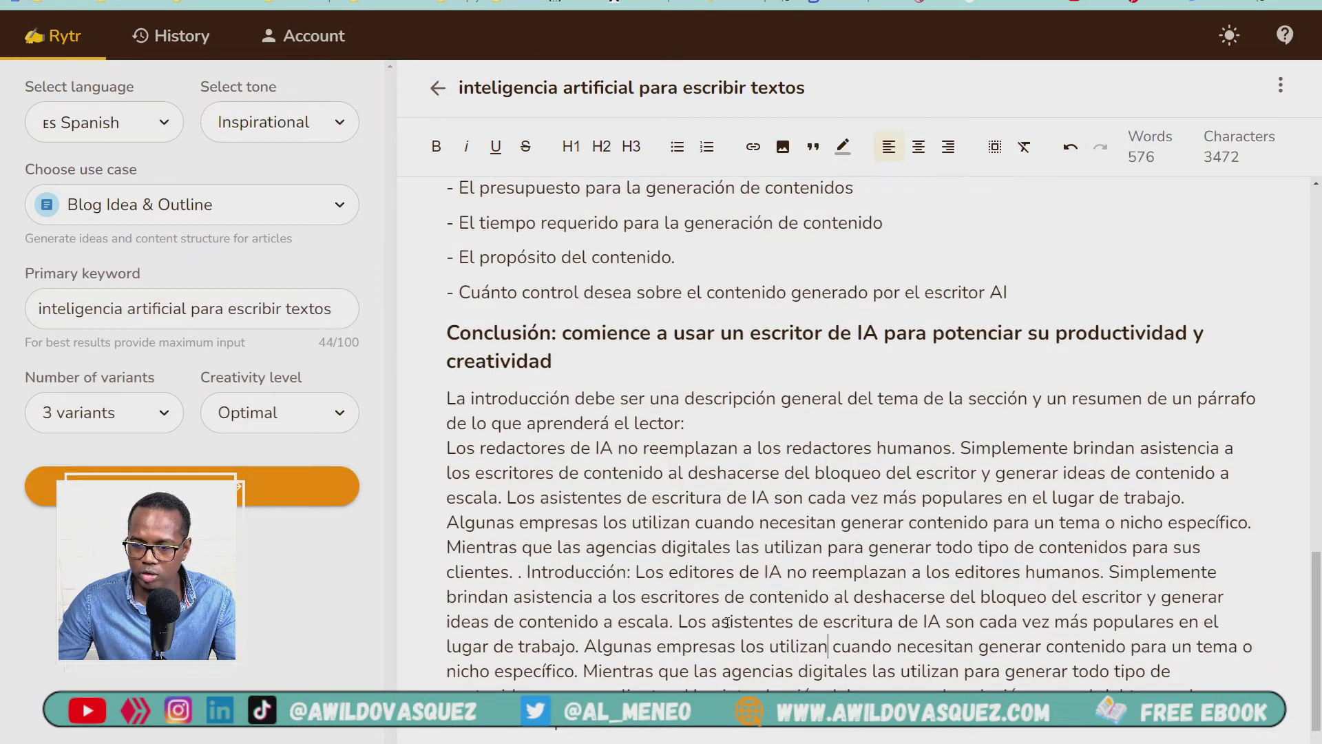
Move the added conclusion text below a blank line and remove its leading "Introducción:" label
click(1107, 571)
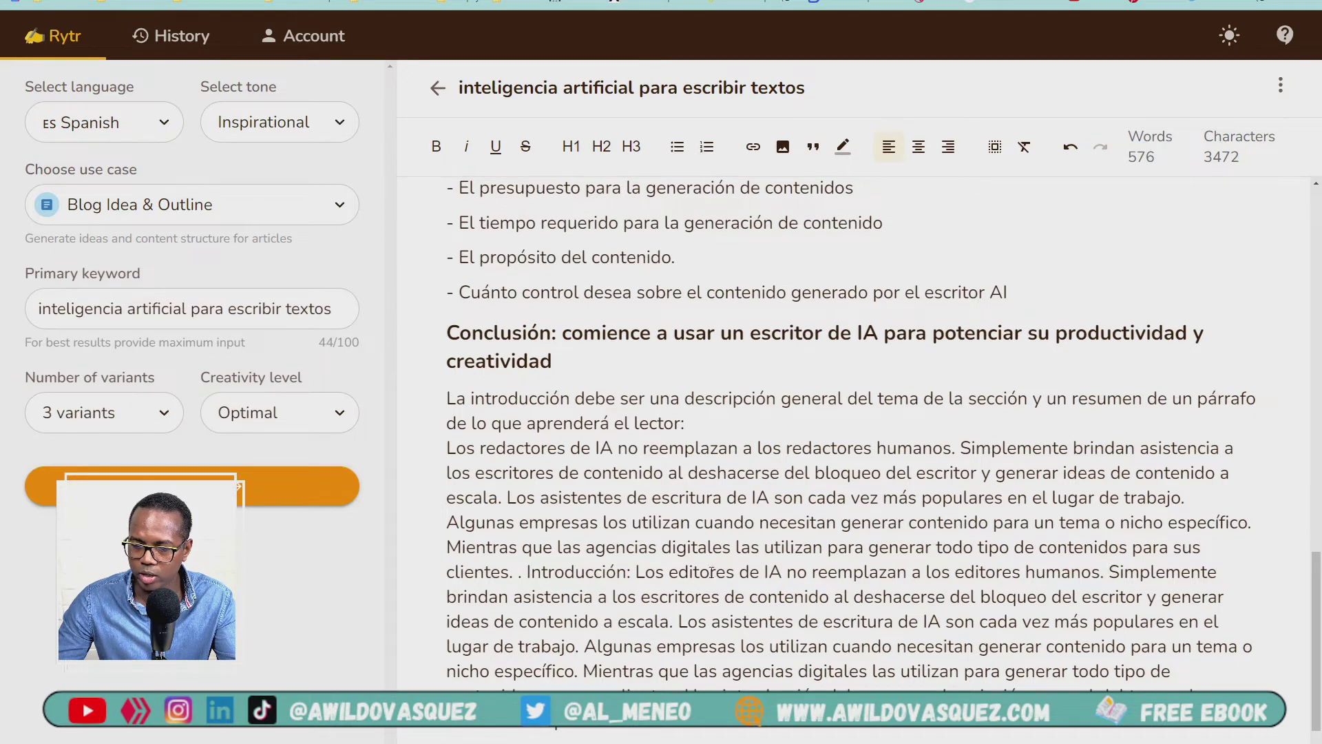
click(526, 572)
key(Return)
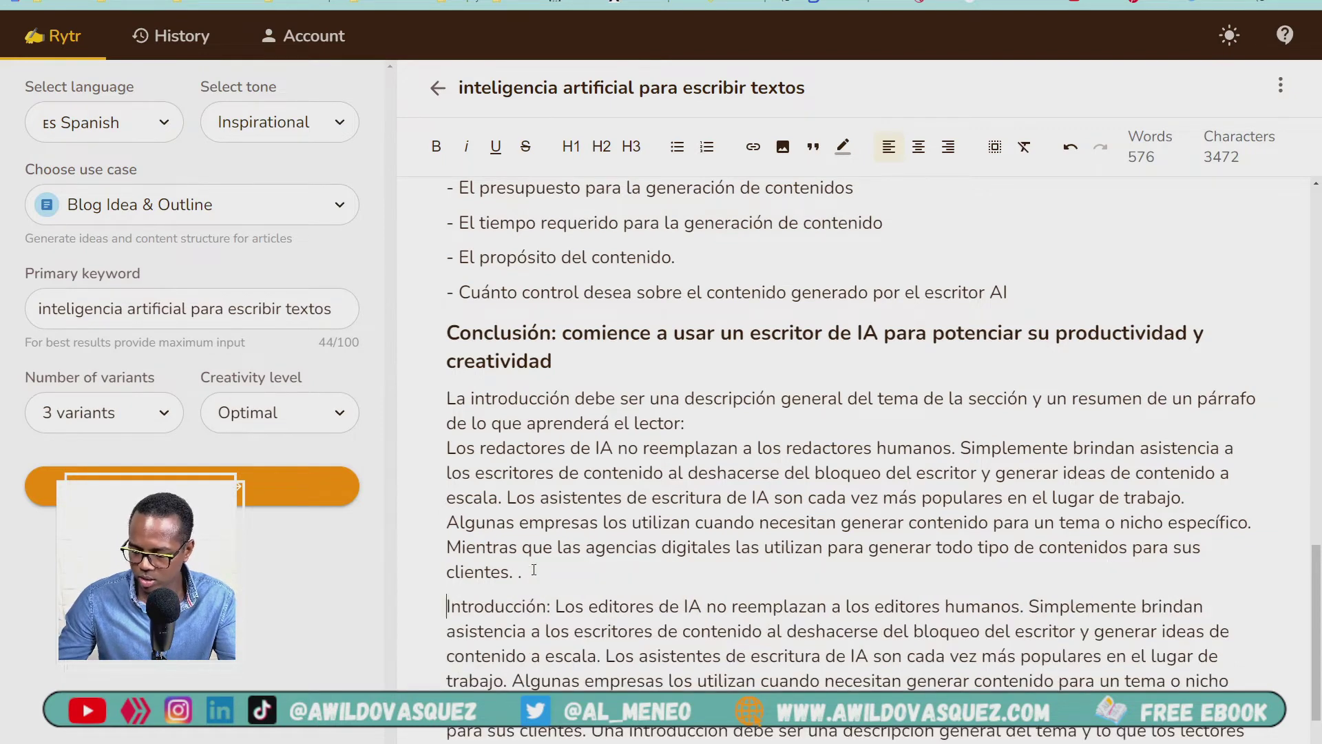
key(Return)
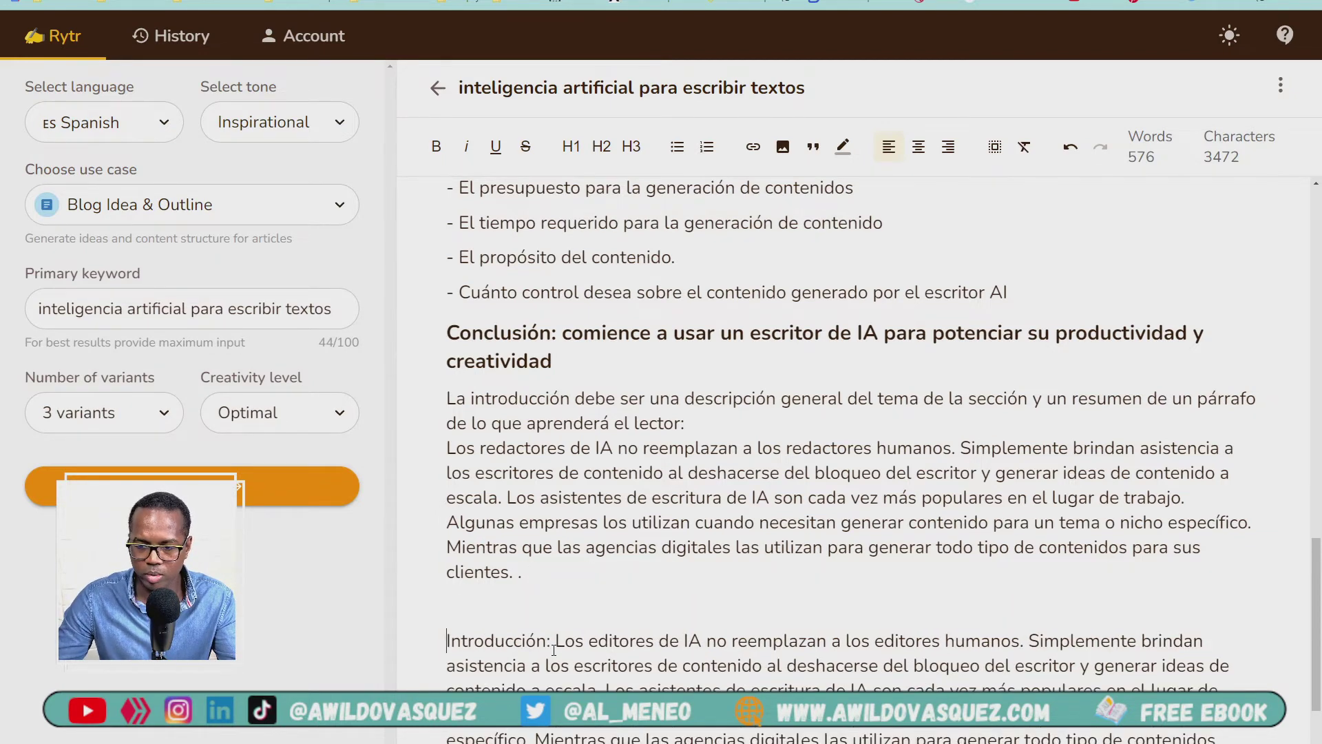
drag(555, 640, 442, 633)
key(BackSpace)
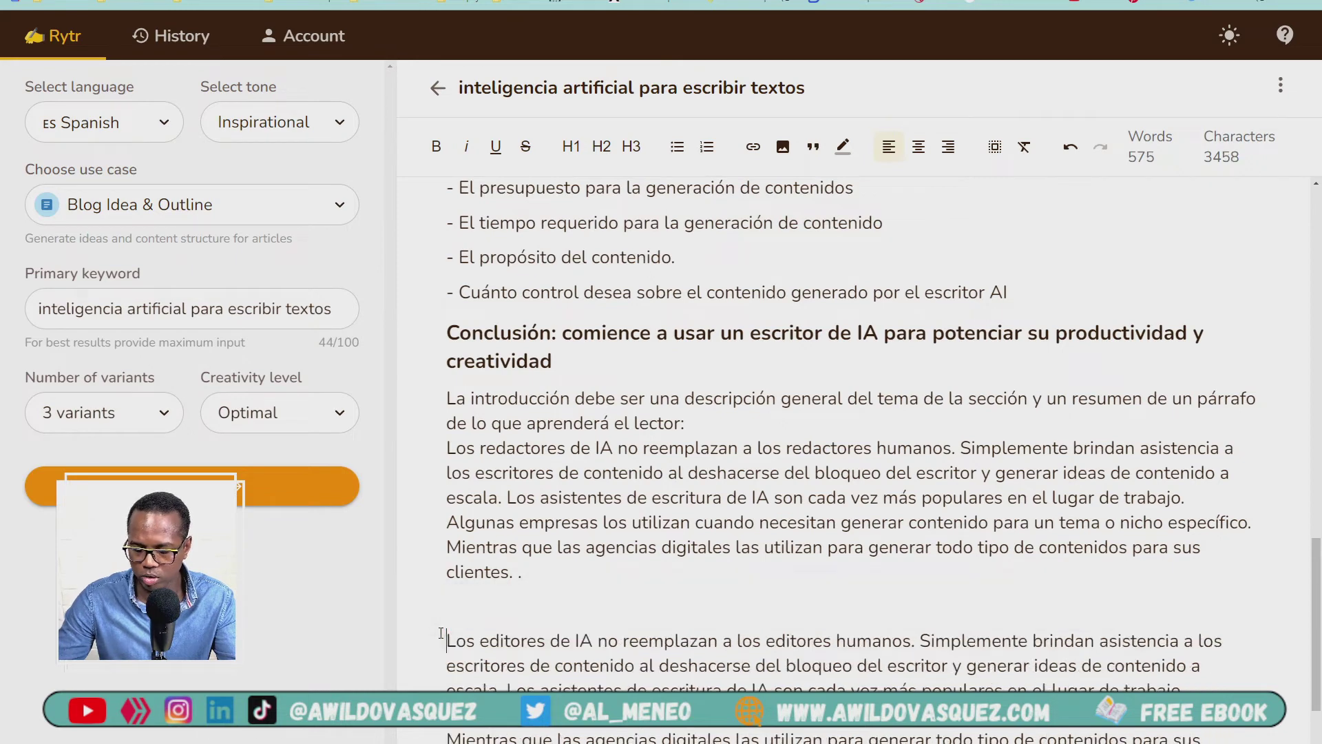
Split the added conclusion text before "Simplemente brindan asistencia", leaving a blank line after its first sentence
scroll(446, 632, down, 2)
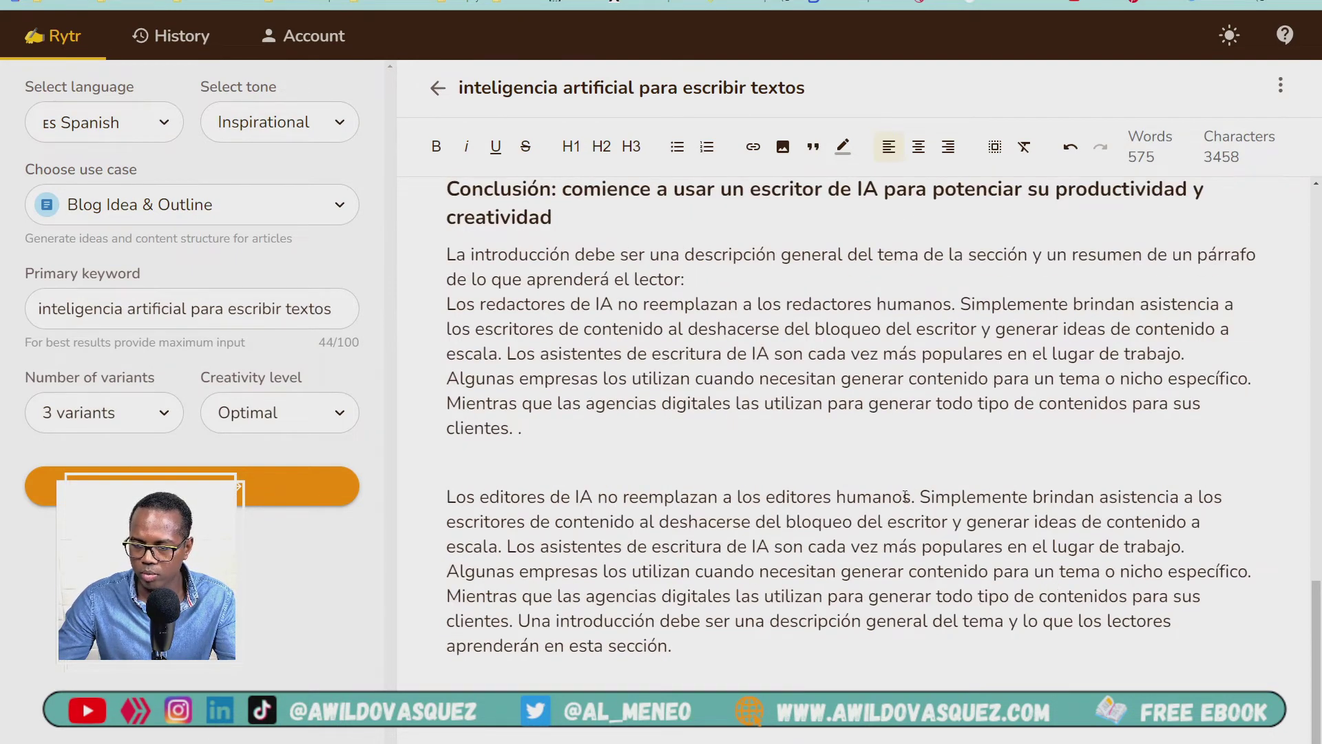
click(921, 497)
key(Return)
key(Return)
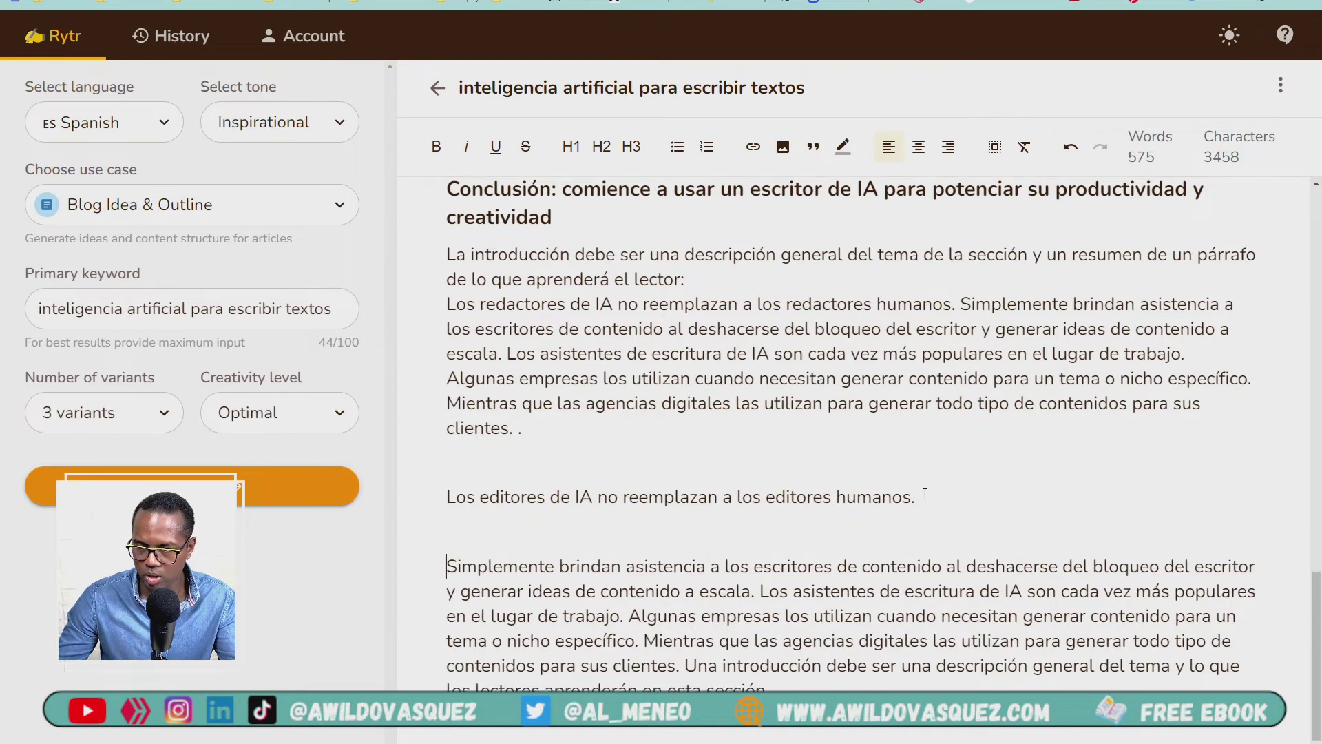
scroll(999, 582, down, 1)
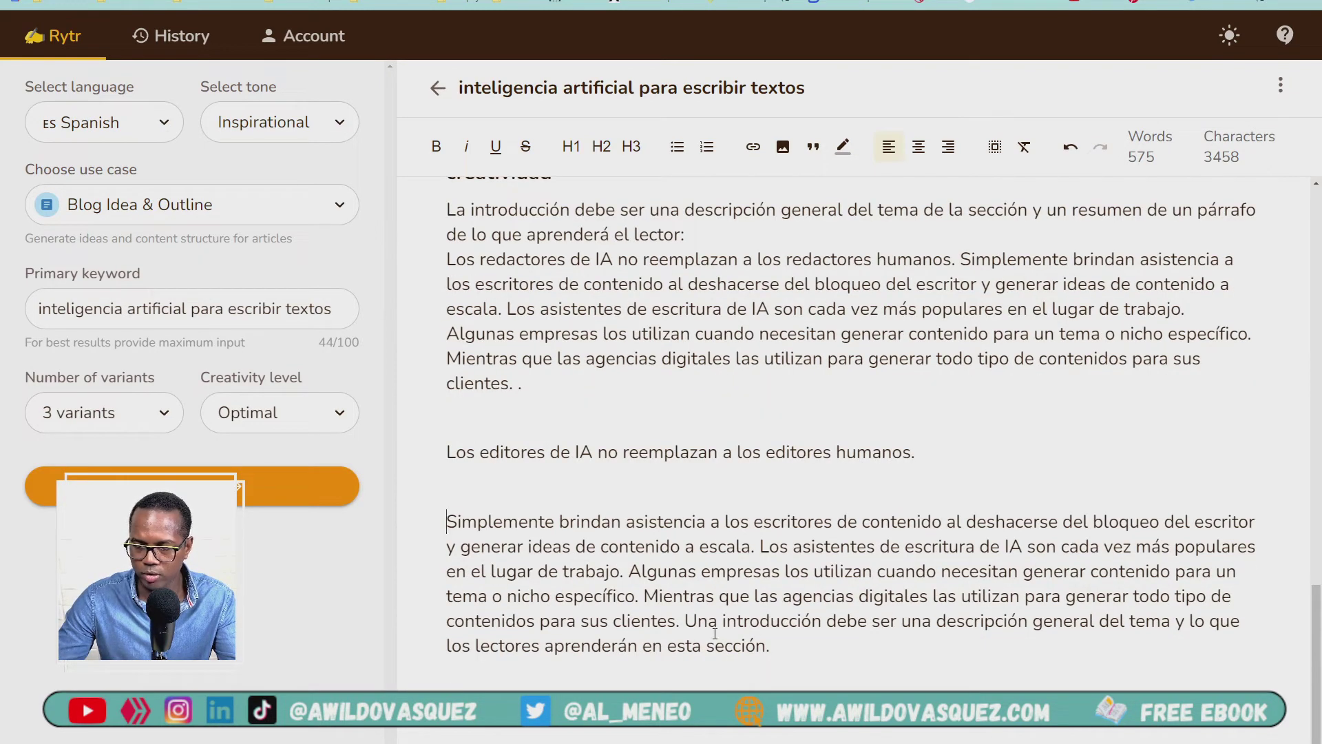
click(791, 654)
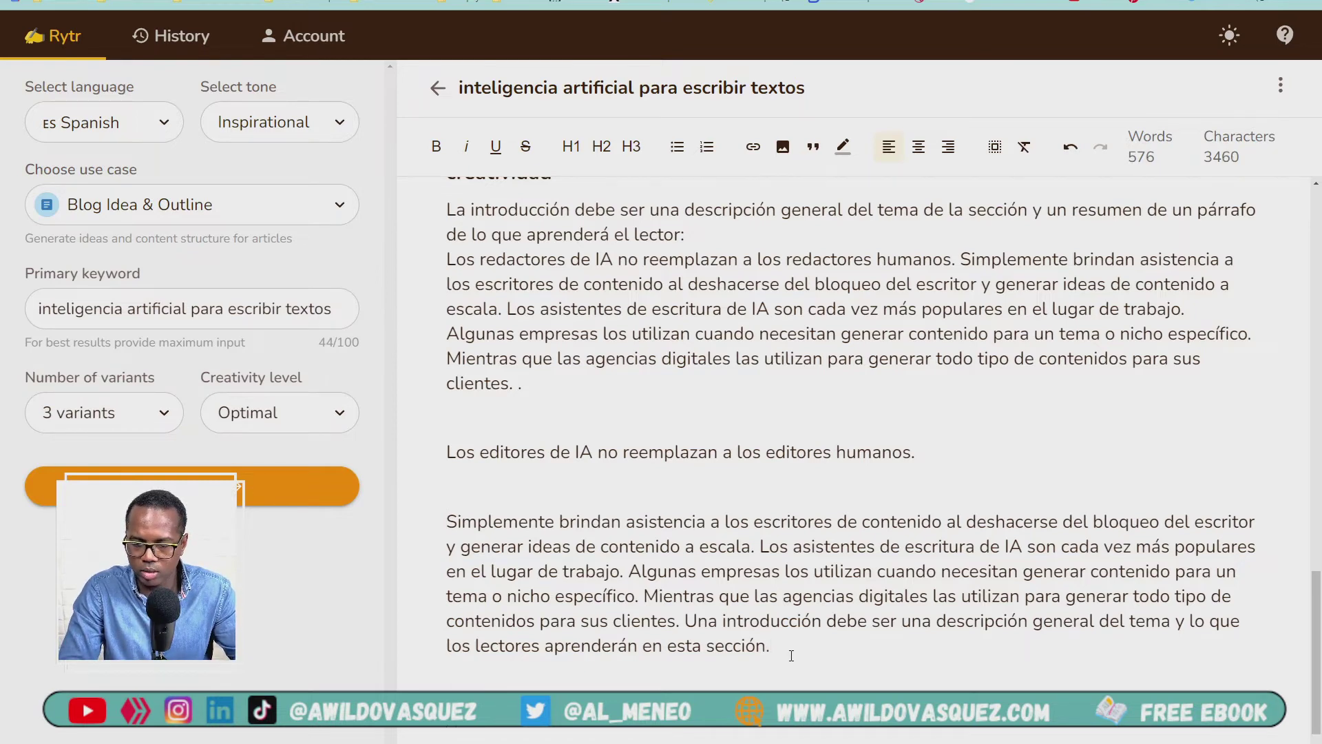
Review the expanded article from the conclusion back up to its title and introduction
scroll(983, 677, up, 7)
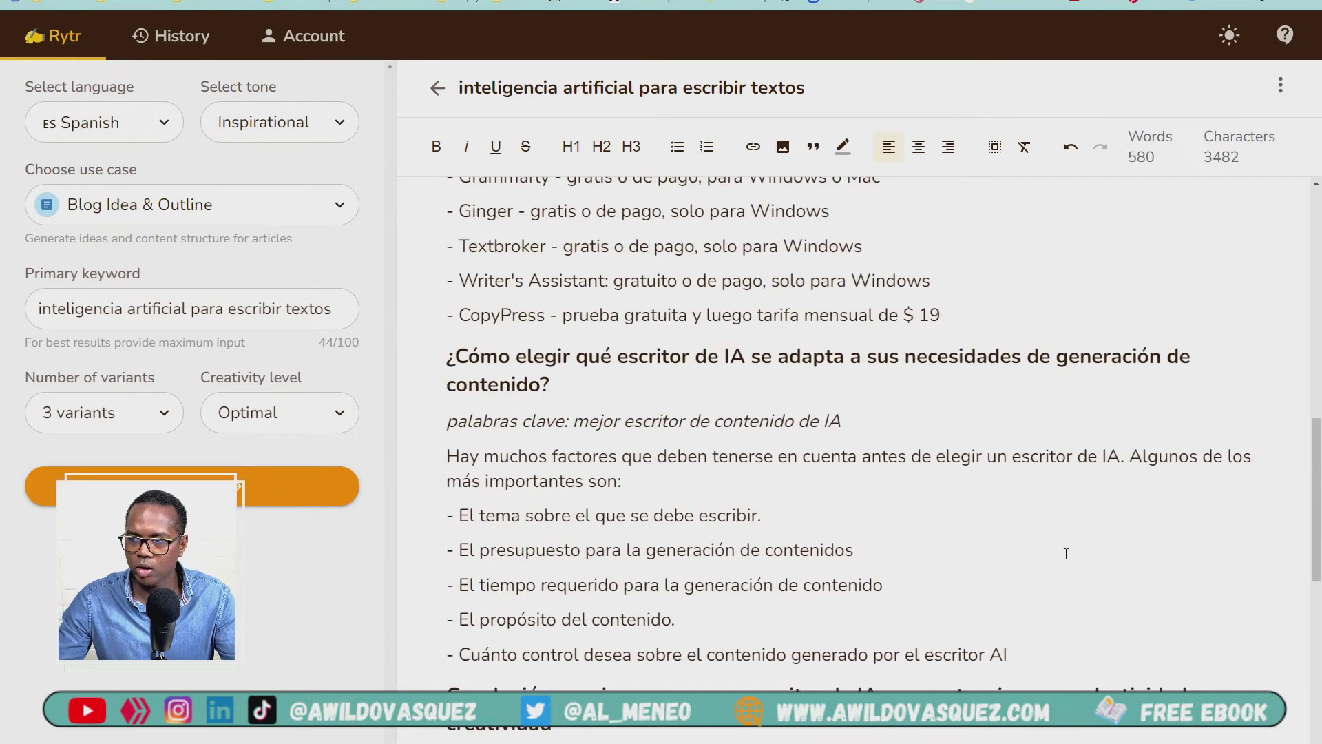
scroll(1065, 551, down, 4)
scroll(864, 654, up, 1)
scroll(1112, 441, up, 15)
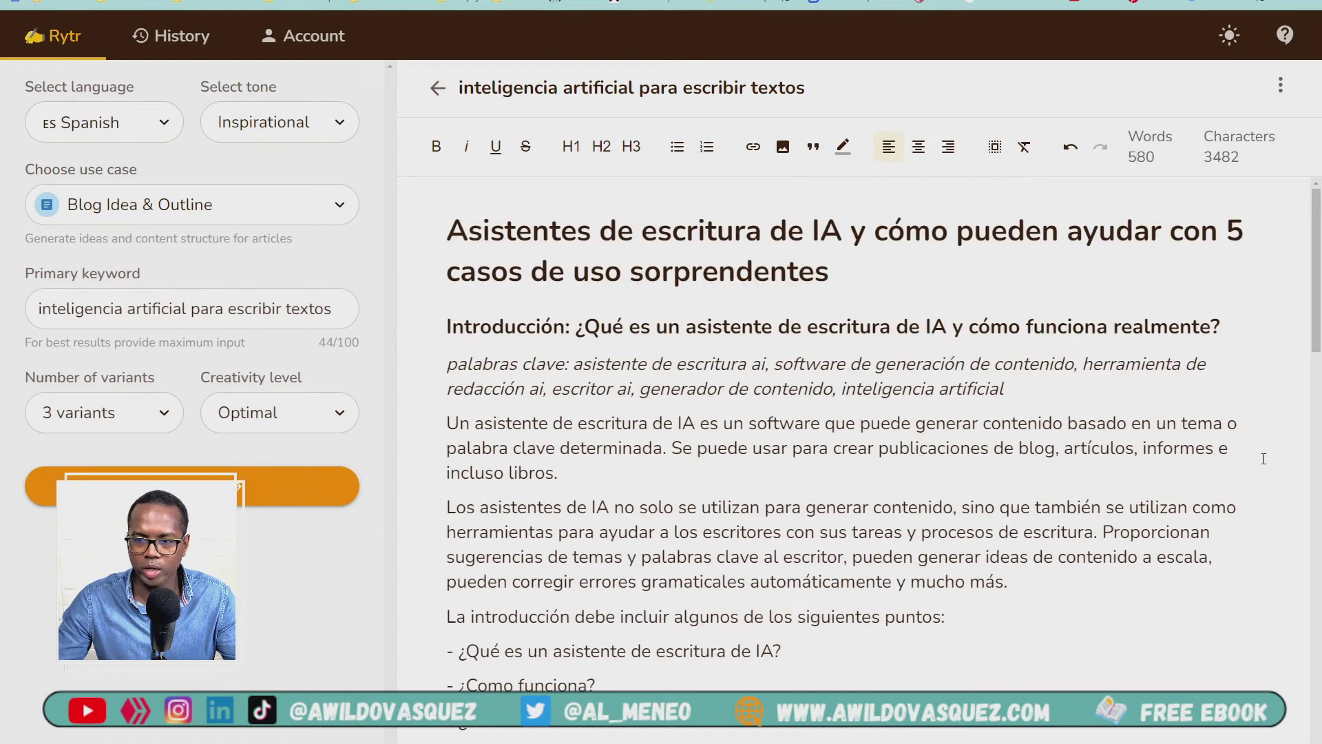